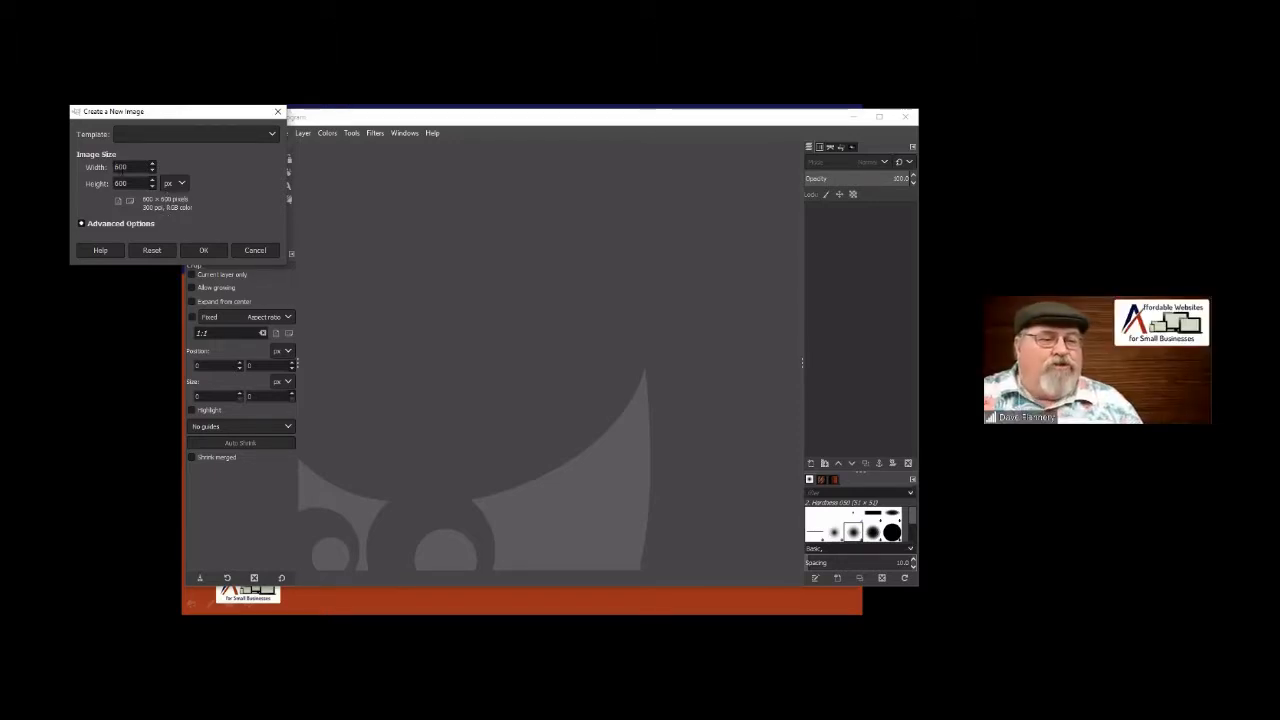
Set the new image's size to 1200 by 1200 px.
{"action": "left_click", "coordinate": [182, 185]}
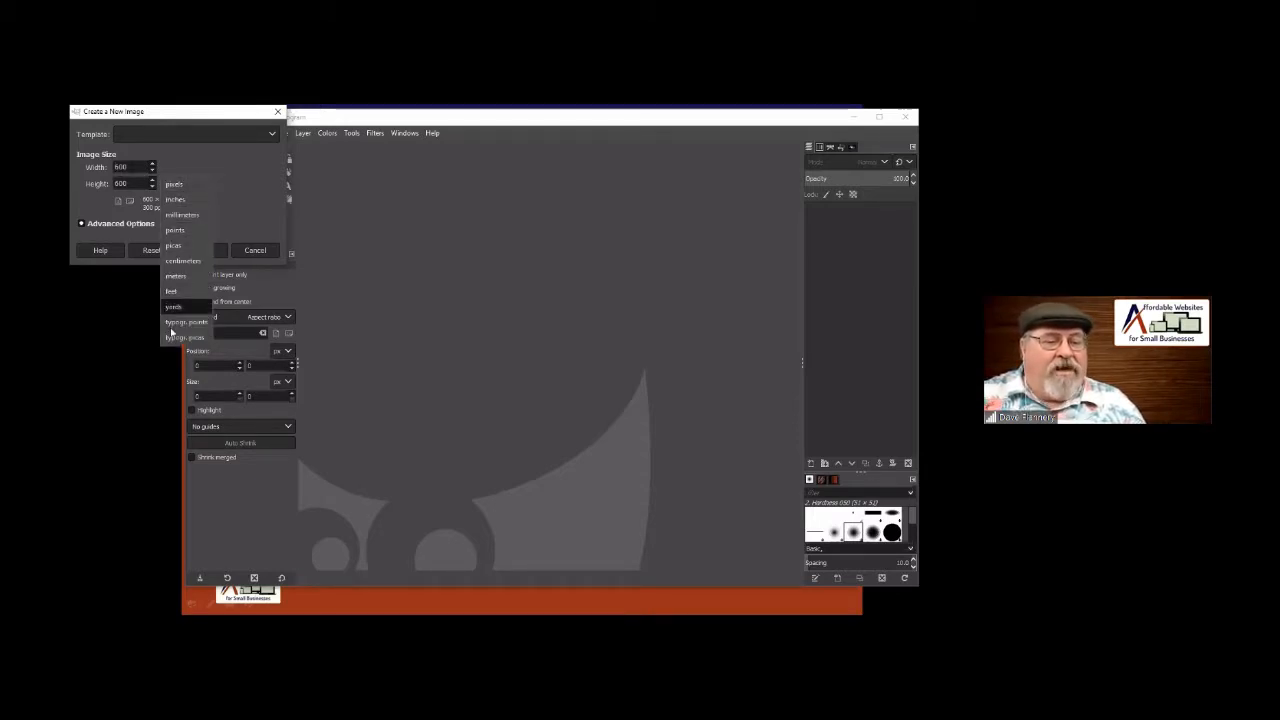
{"action": "left_click", "coordinate": [176, 186]}
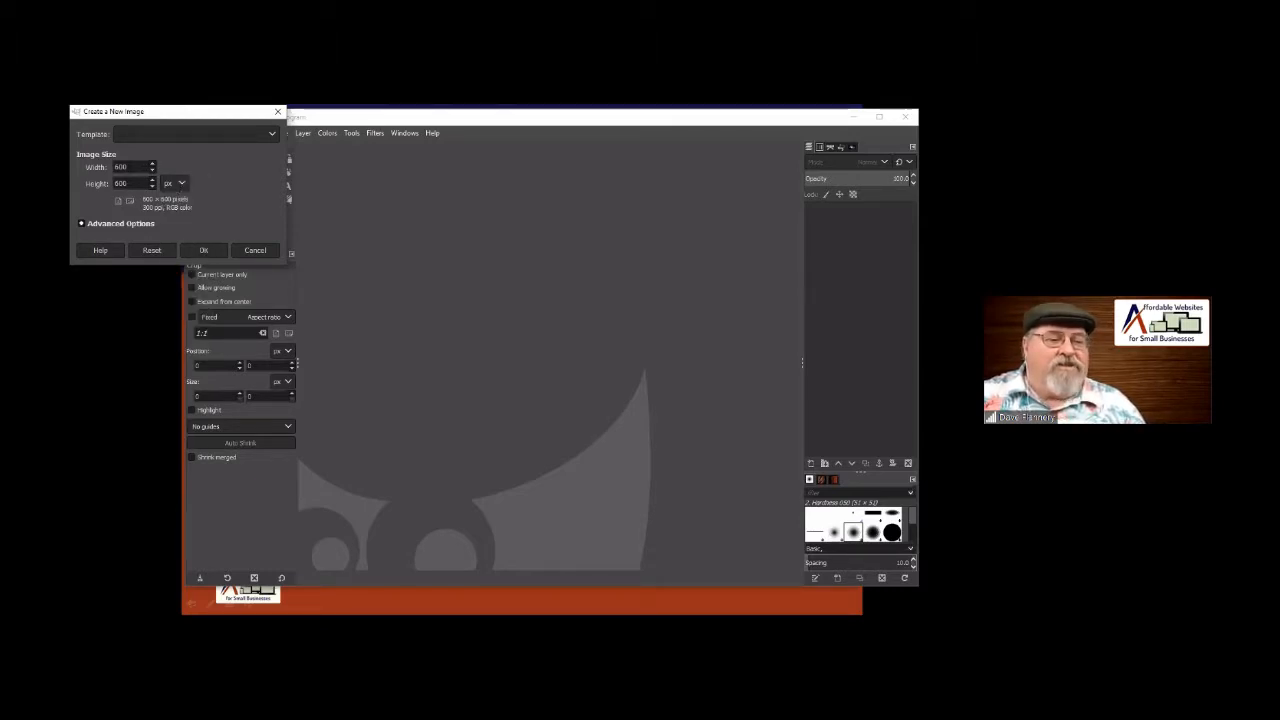
{"action": "left_click_drag", "start_coordinate": [129, 168], "coordinate": [98, 170]}
{"action": "type", "text": "12"}
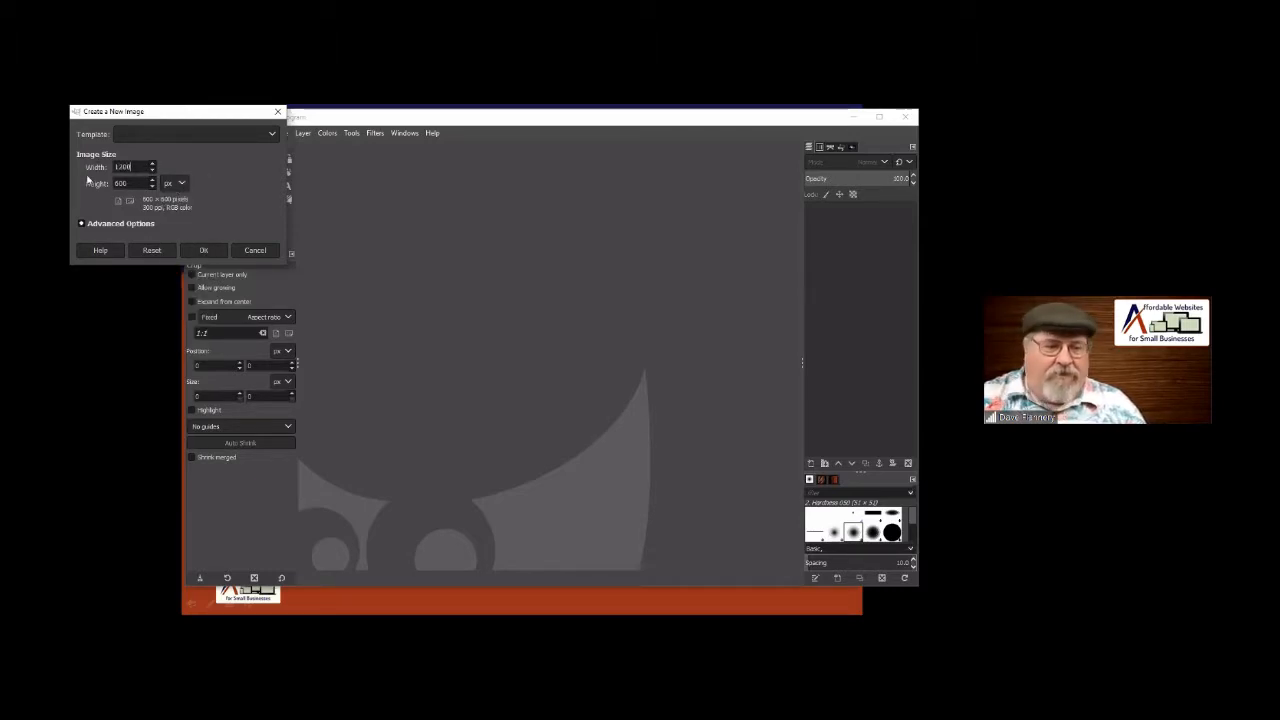
{"action": "key", "text": "Tab"}
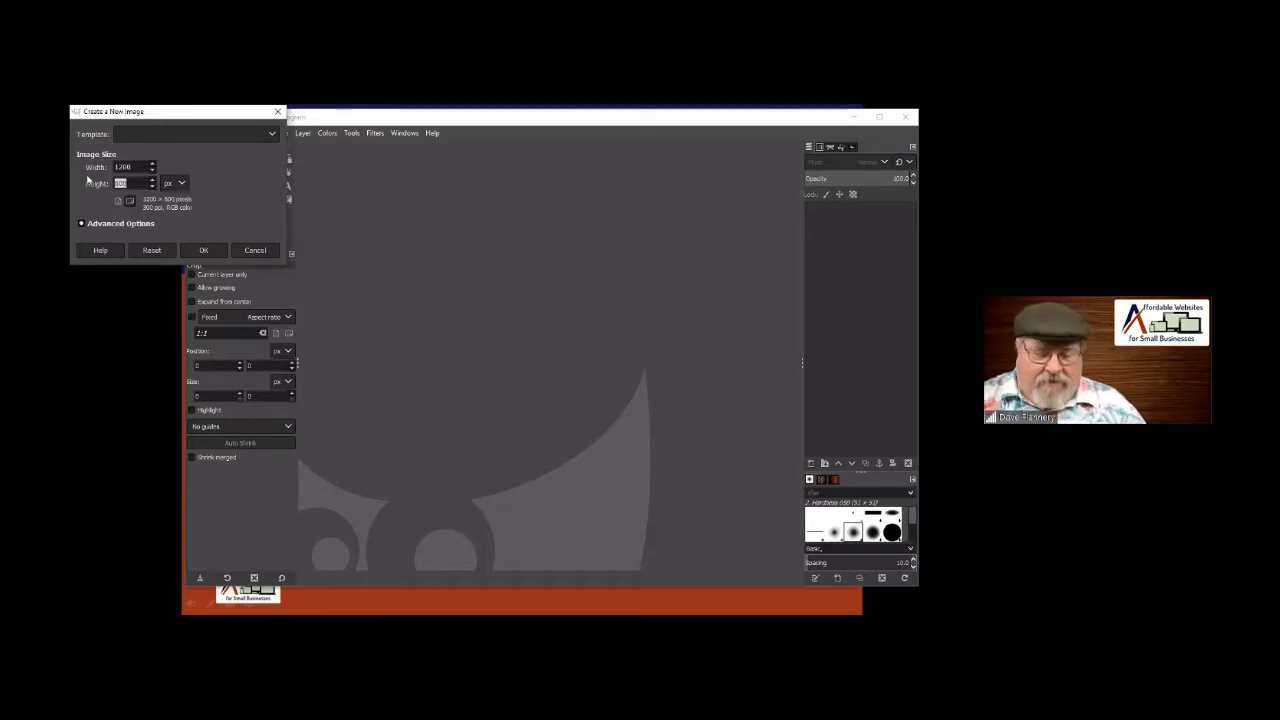
{"action": "type", "text": "1200"}
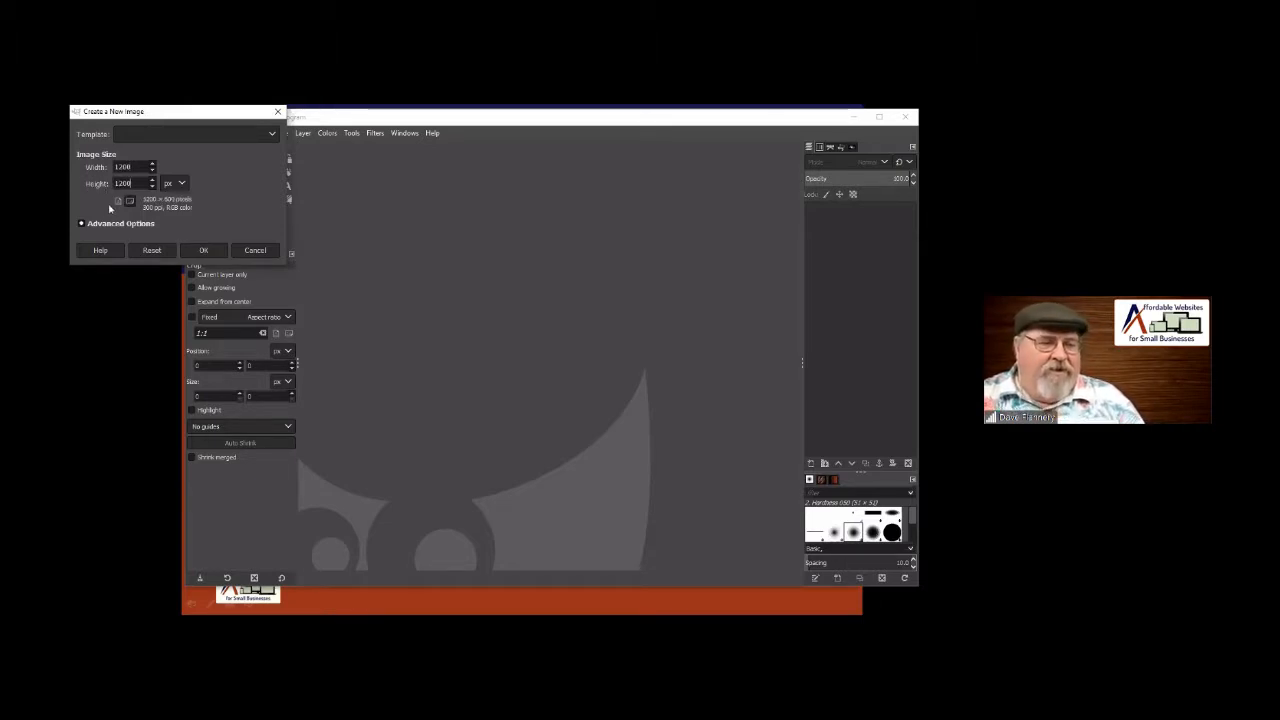
Create the image with RGB color, 8-bit integer precision and a transparency fill in the advanced options.
{"action": "left_click", "coordinate": [112, 225]}
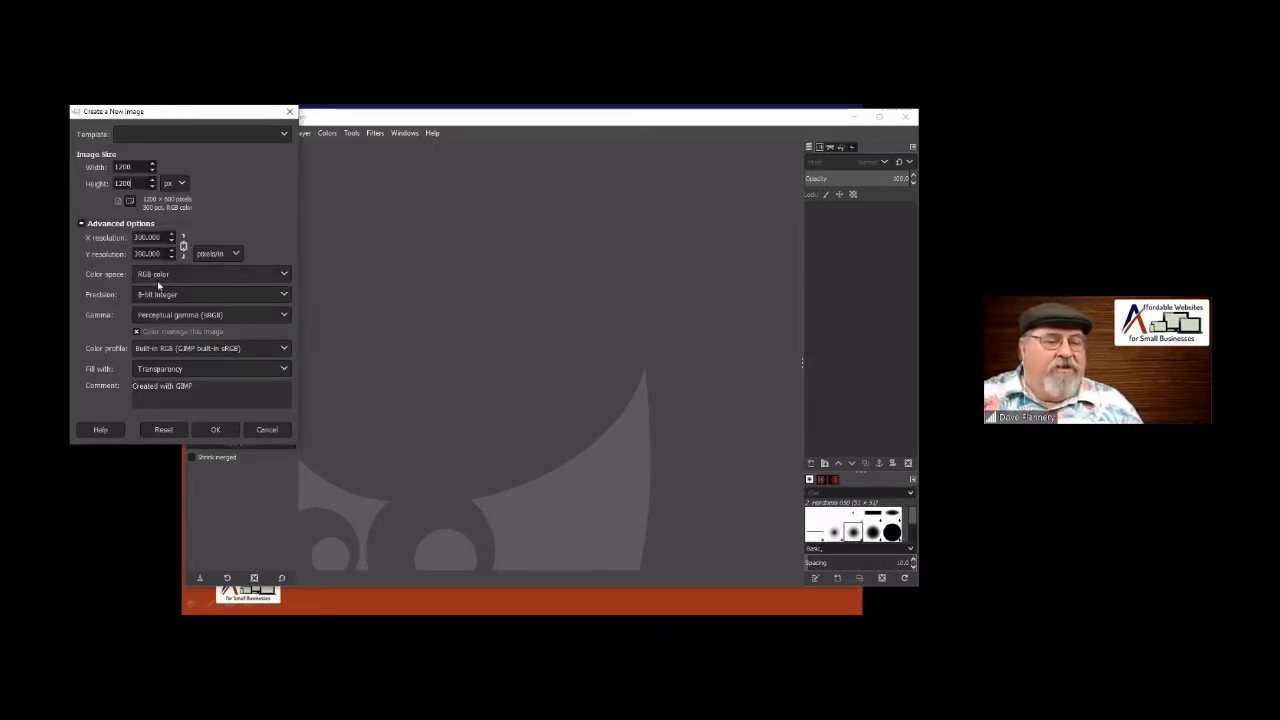
{"action": "left_click", "coordinate": [175, 275]}
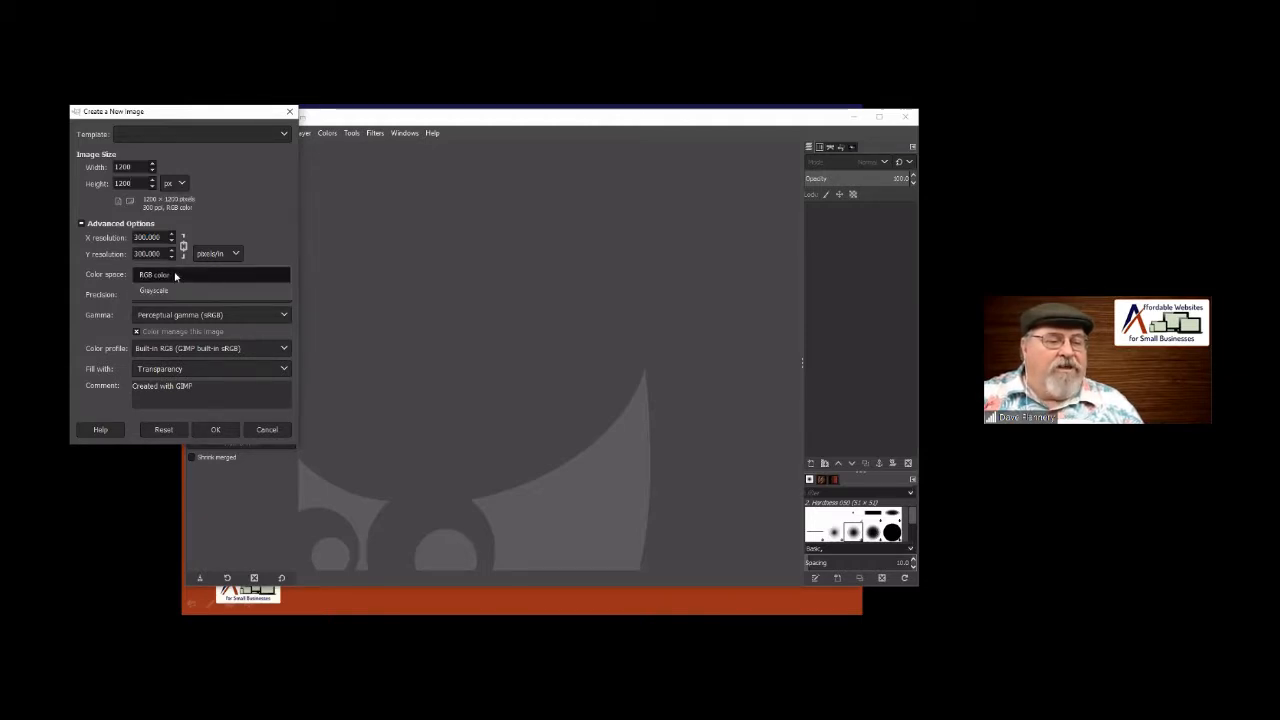
{"action": "left_click", "coordinate": [175, 276]}
{"action": "left_click", "coordinate": [181, 296]}
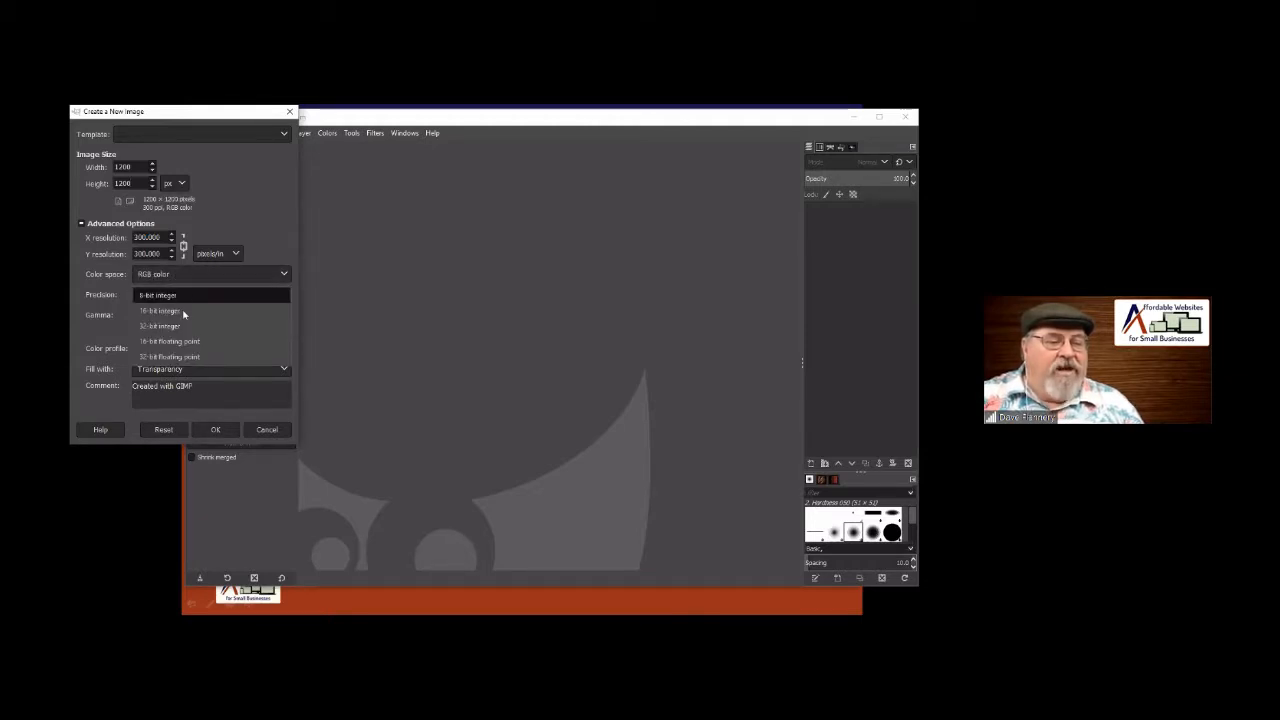
{"action": "left_click", "coordinate": [180, 295]}
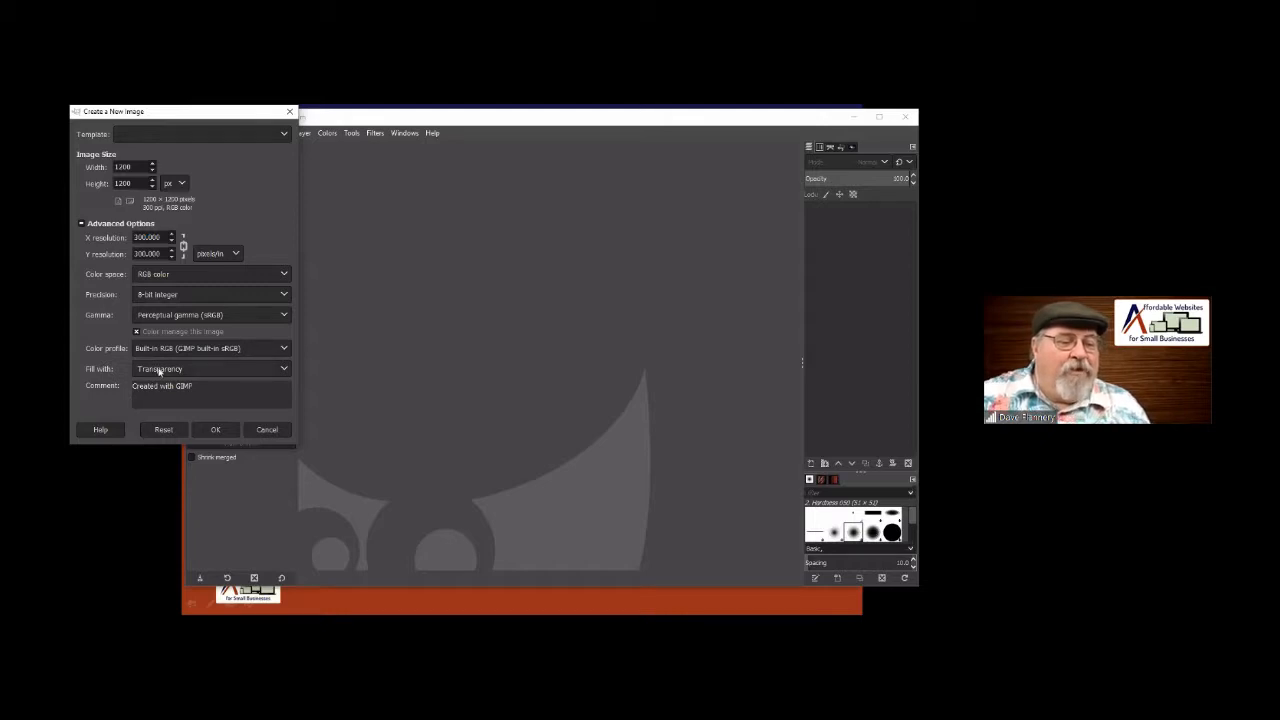
{"action": "left_click", "coordinate": [159, 371]}
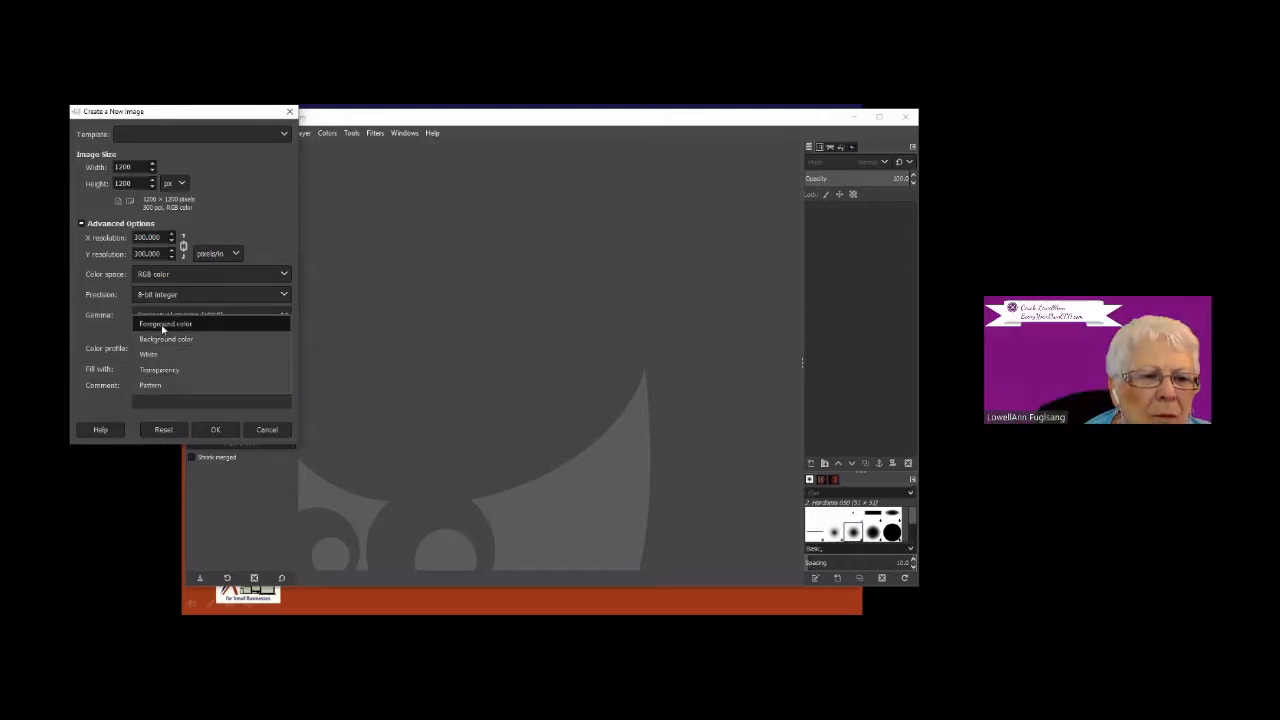
{"action": "left_click", "coordinate": [162, 369]}
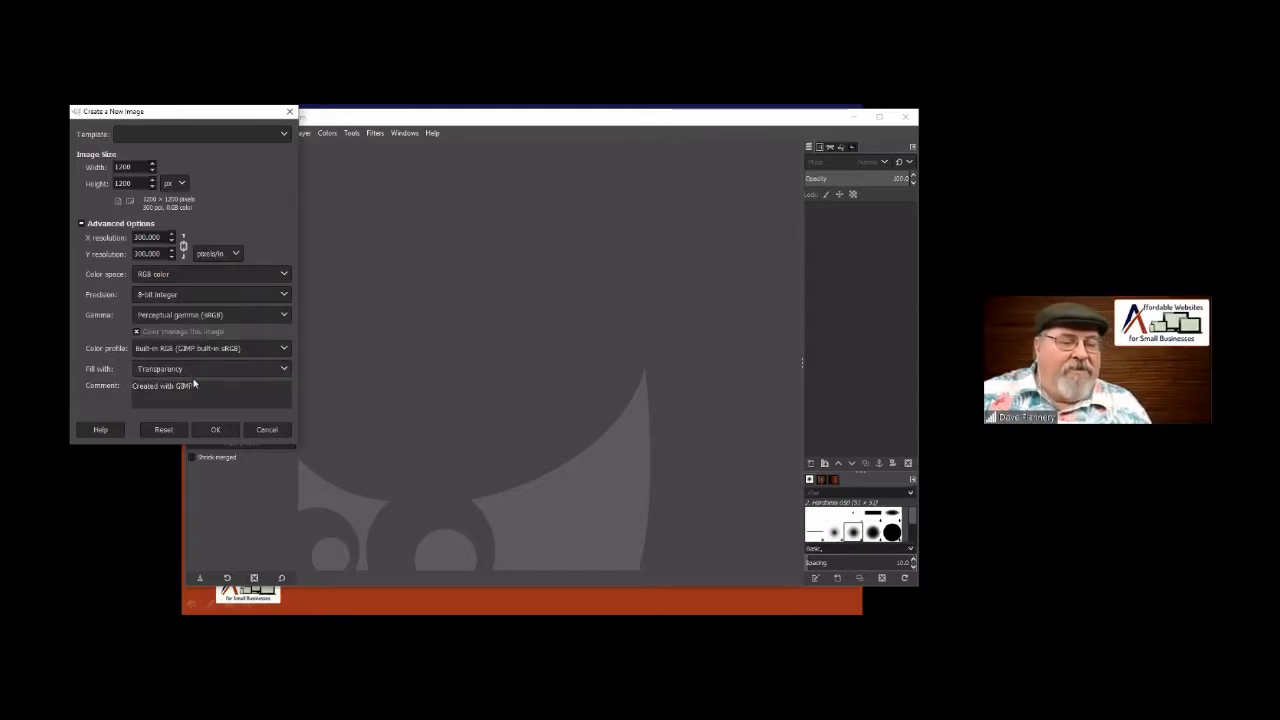
{"action": "left_click", "coordinate": [216, 430]}
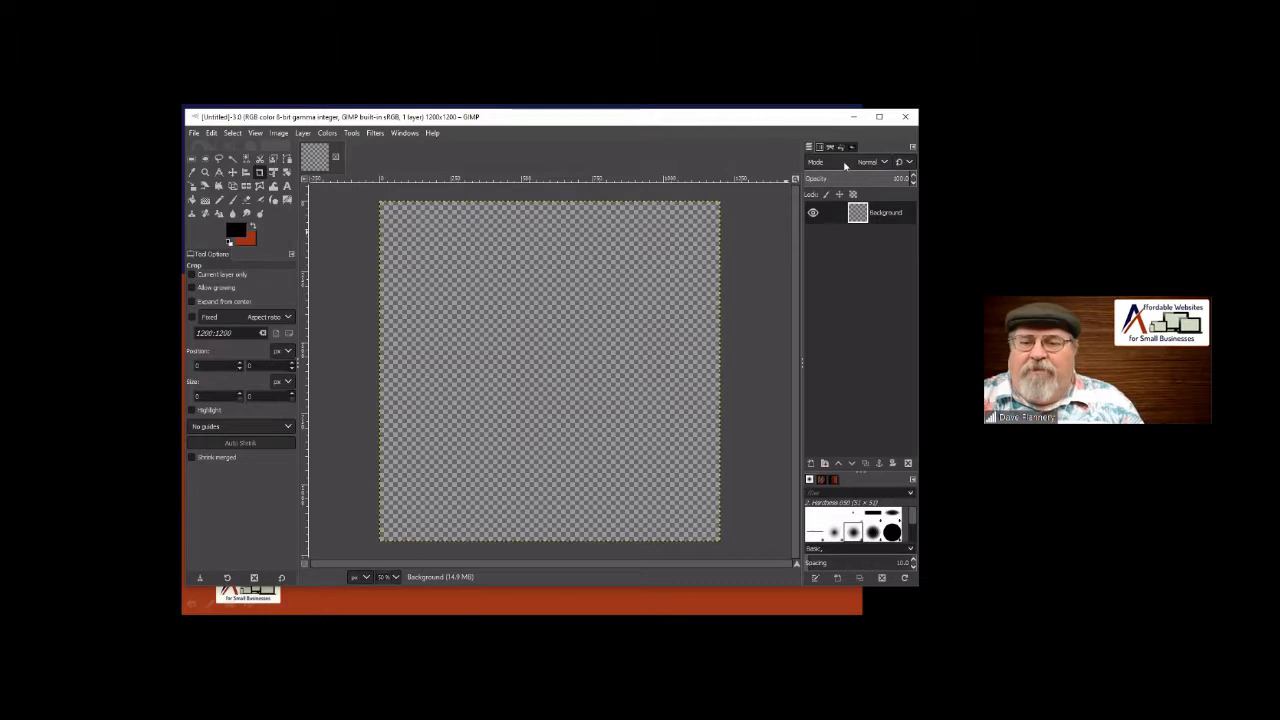
Review the layer blending modes, keeping Normal, and look through the channels and paths before returning to the layers.
{"action": "left_click", "coordinate": [886, 163]}
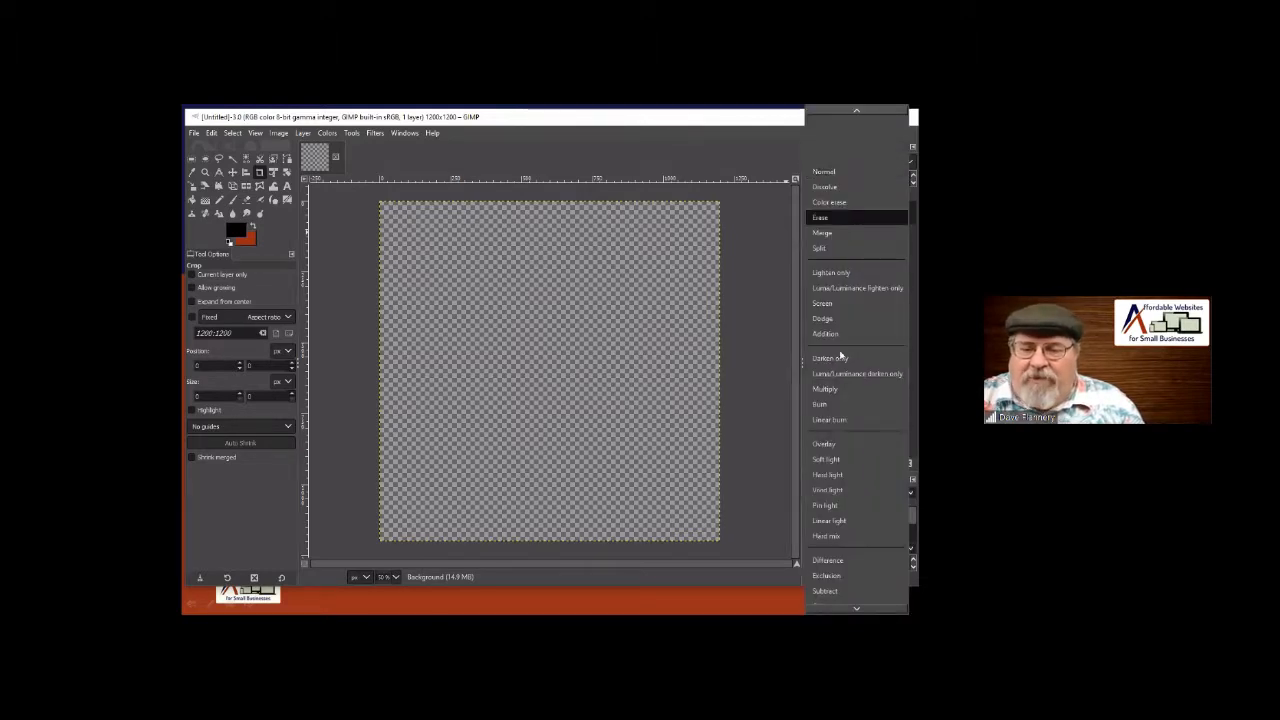
{"action": "left_click", "coordinate": [830, 173]}
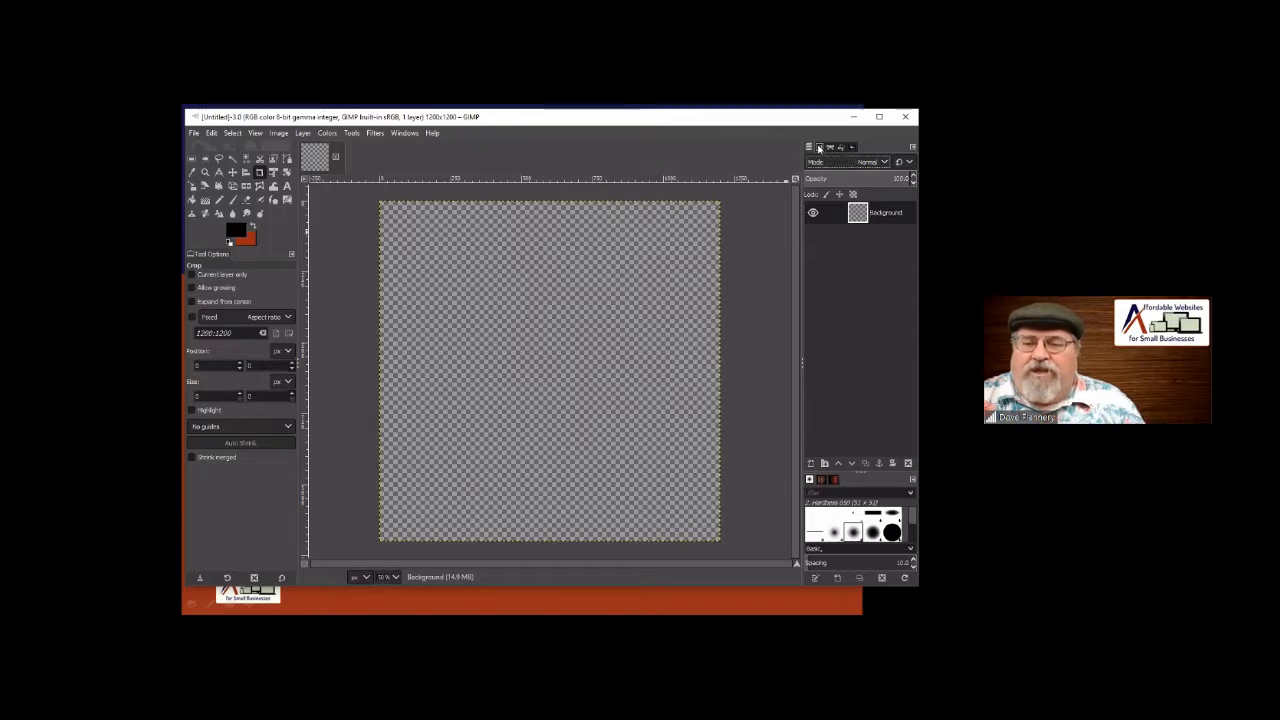
{"action": "left_click", "coordinate": [829, 148]}
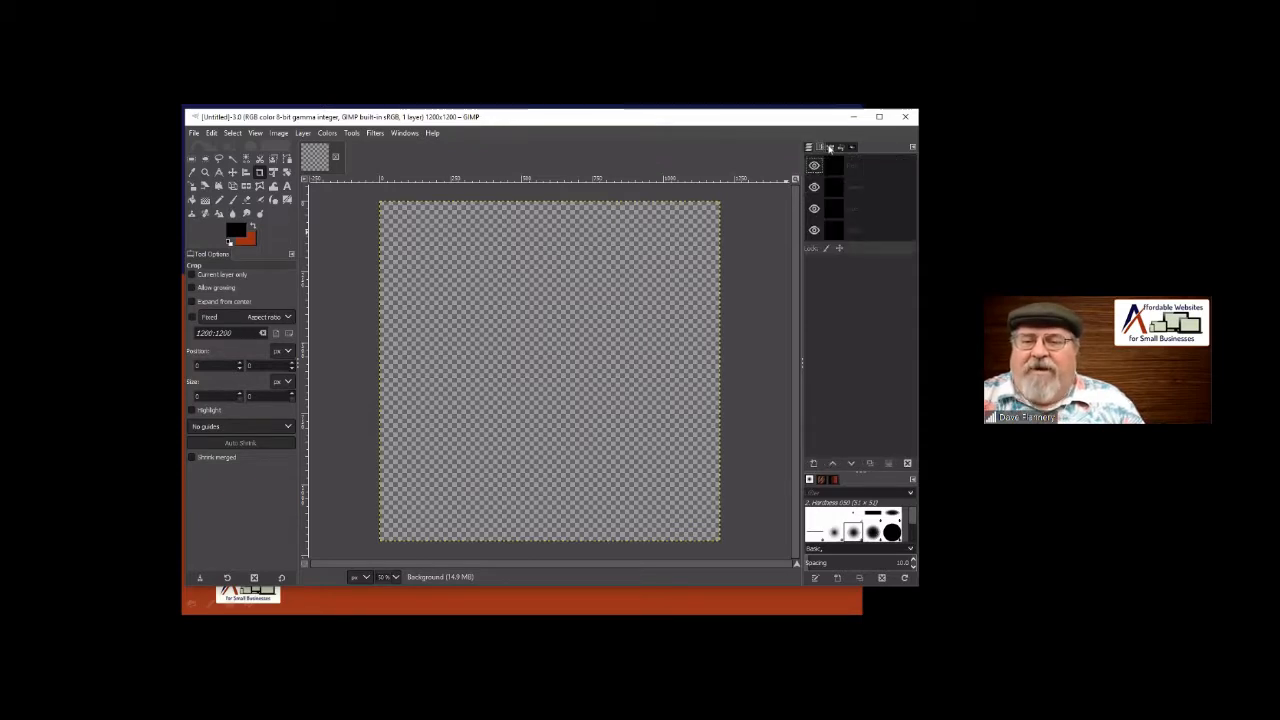
{"action": "left_click", "coordinate": [829, 149]}
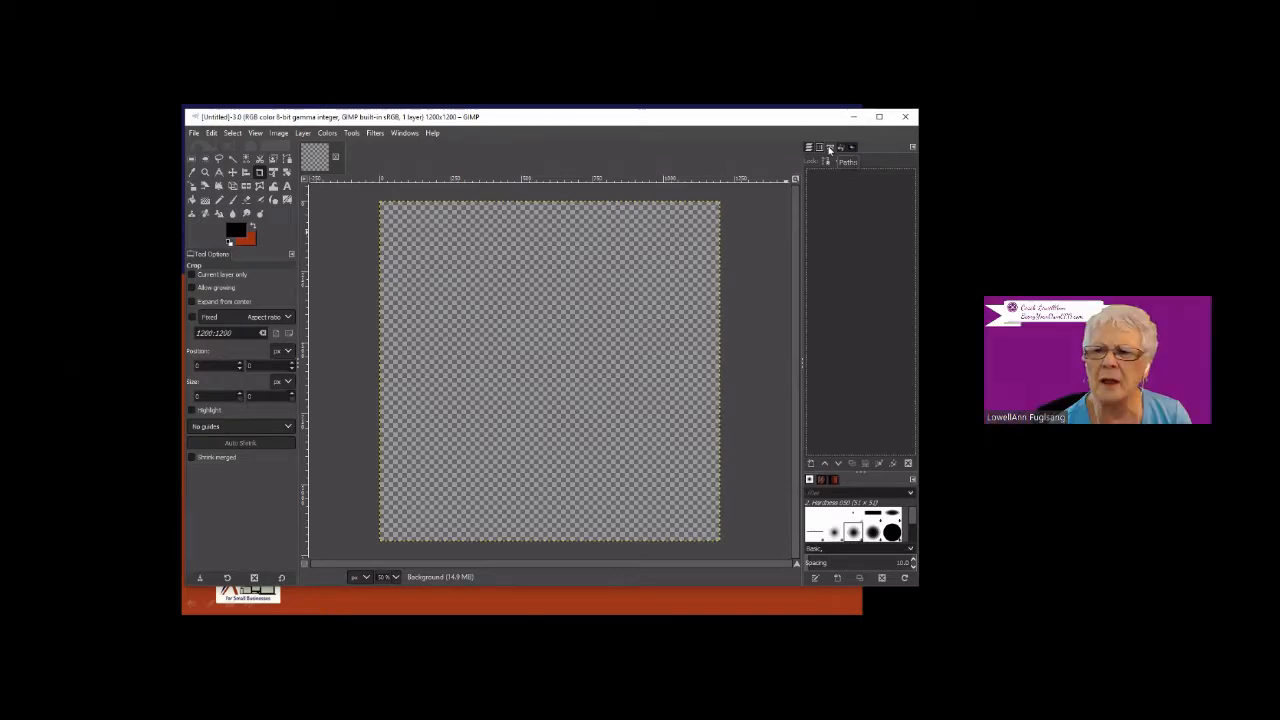
{"action": "left_click", "coordinate": [822, 149]}
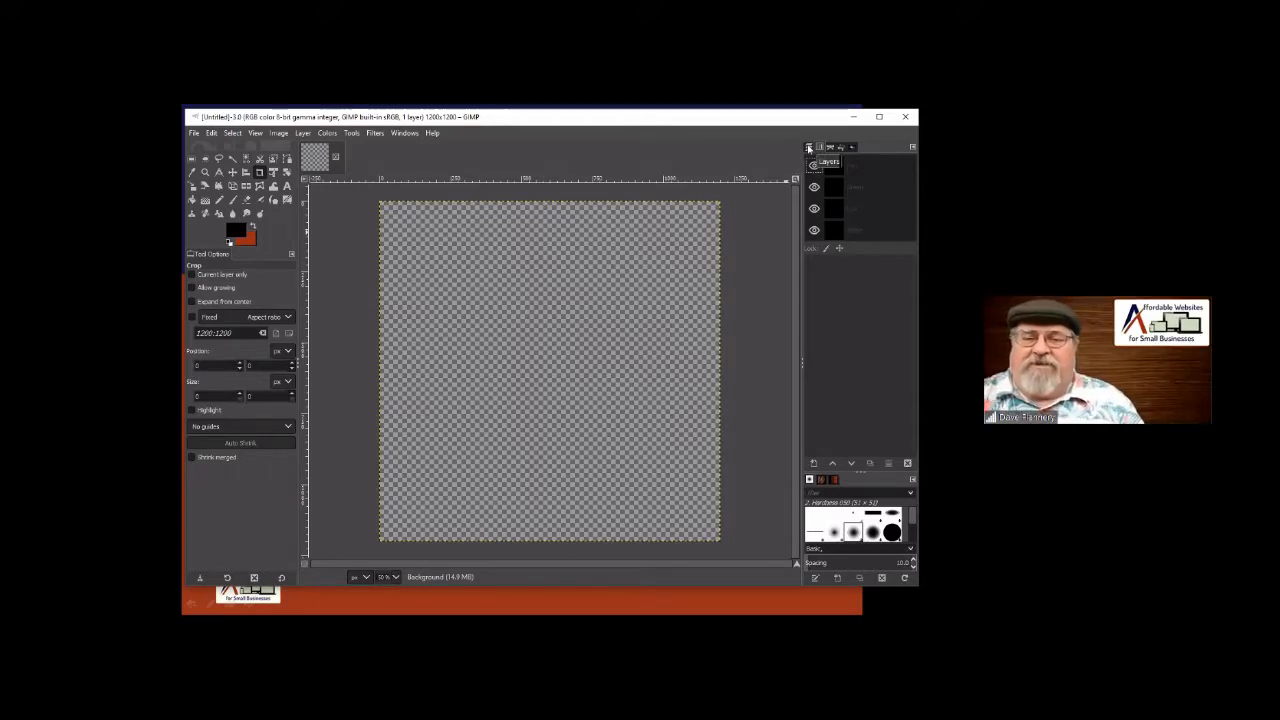
{"action": "left_click", "coordinate": [809, 148]}
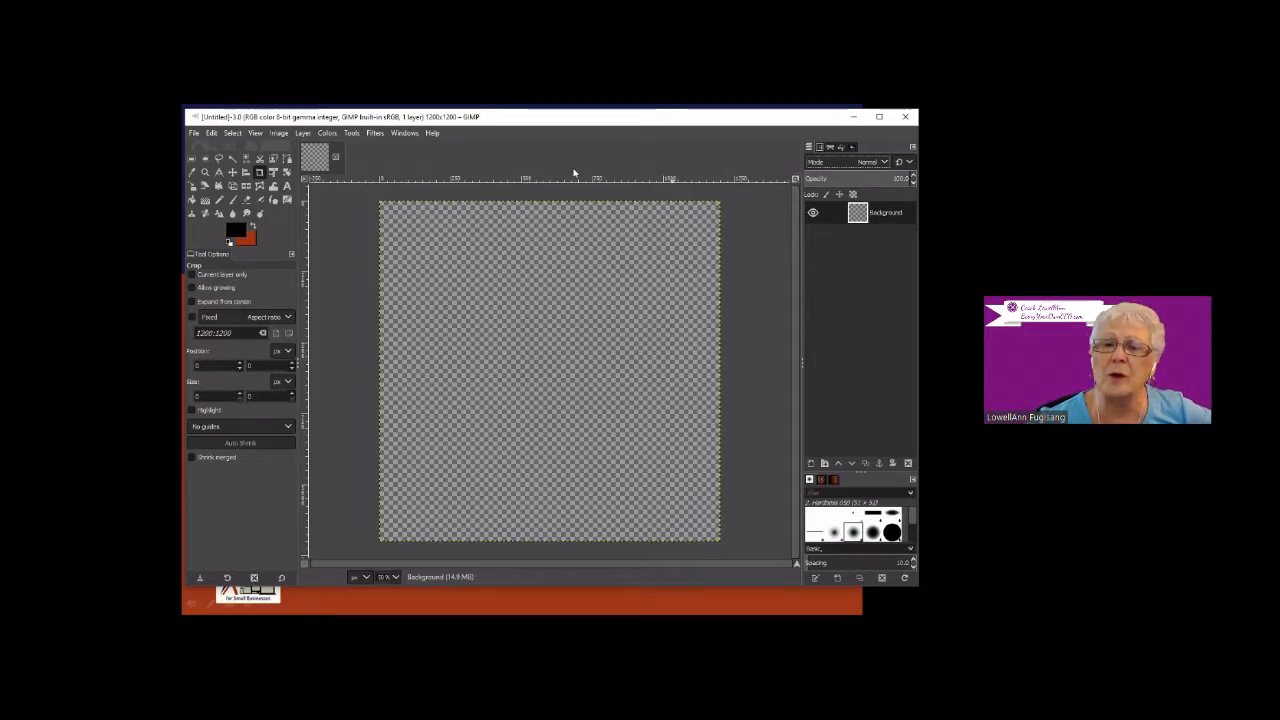
{"action": "left_click", "coordinate": [125, 408]}
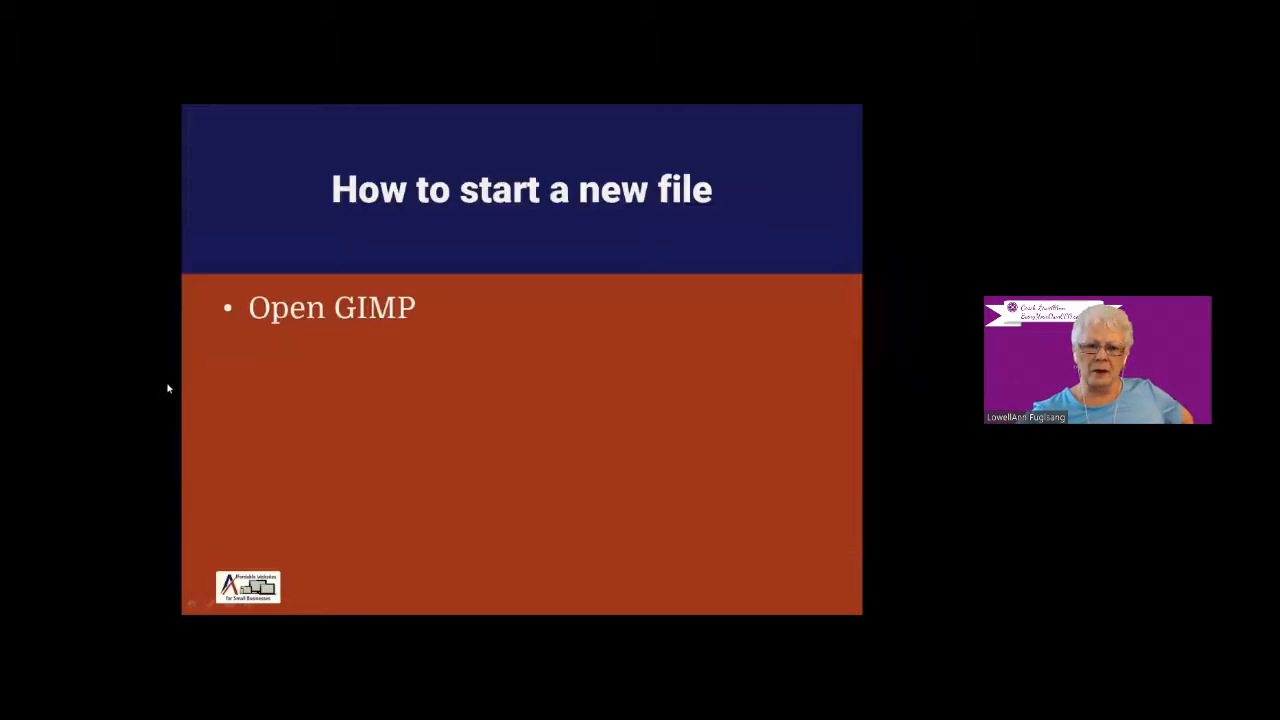
{"action": "left_click", "coordinate": [314, 377]}
{"action": "left_click", "coordinate": [315, 367]}
{"action": "left_click", "coordinate": [317, 386]}
{"action": "left_click", "coordinate": [320, 396]}
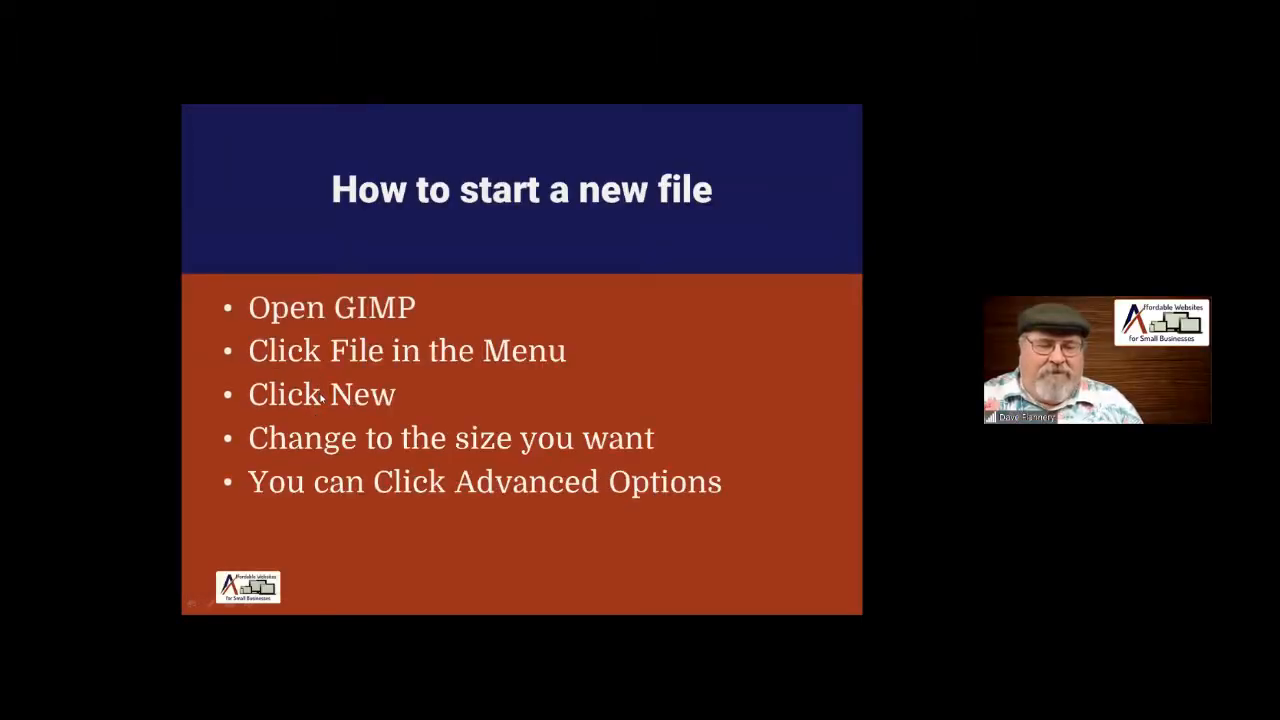
{"action": "left_click", "coordinate": [321, 398]}
{"action": "left_click", "coordinate": [320, 397]}
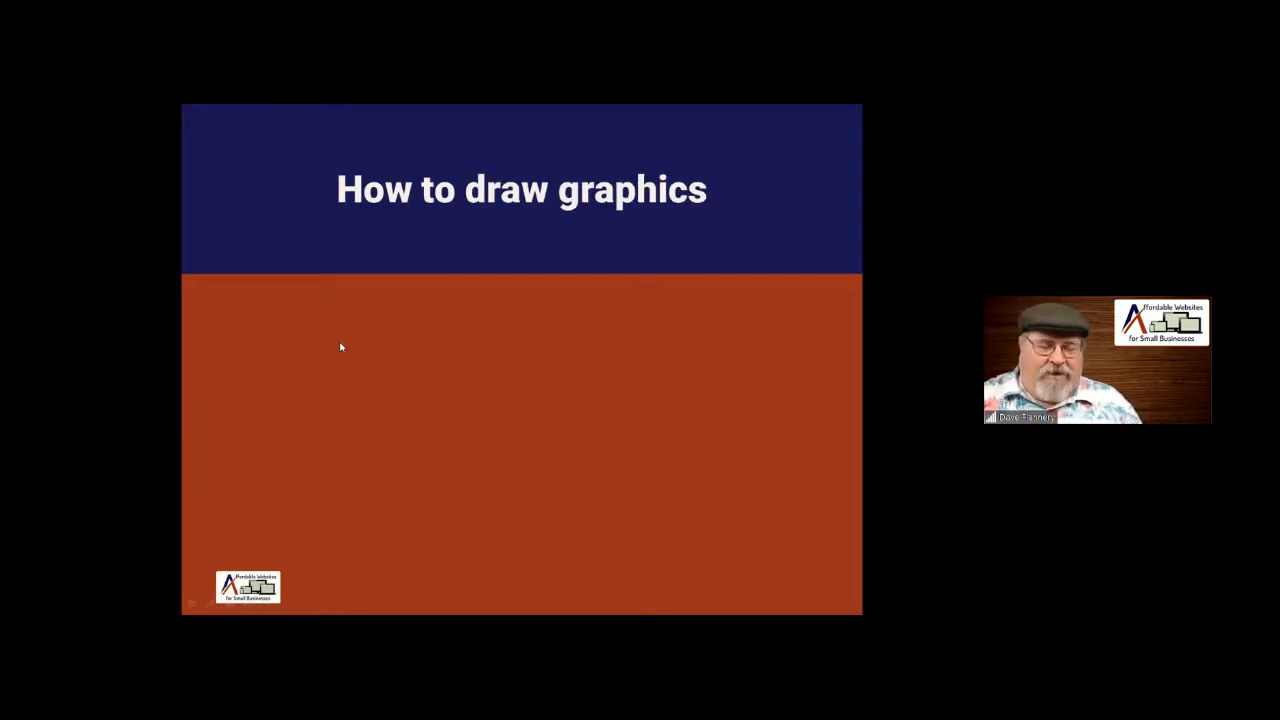
{"action": "left_click", "coordinate": [333, 358]}
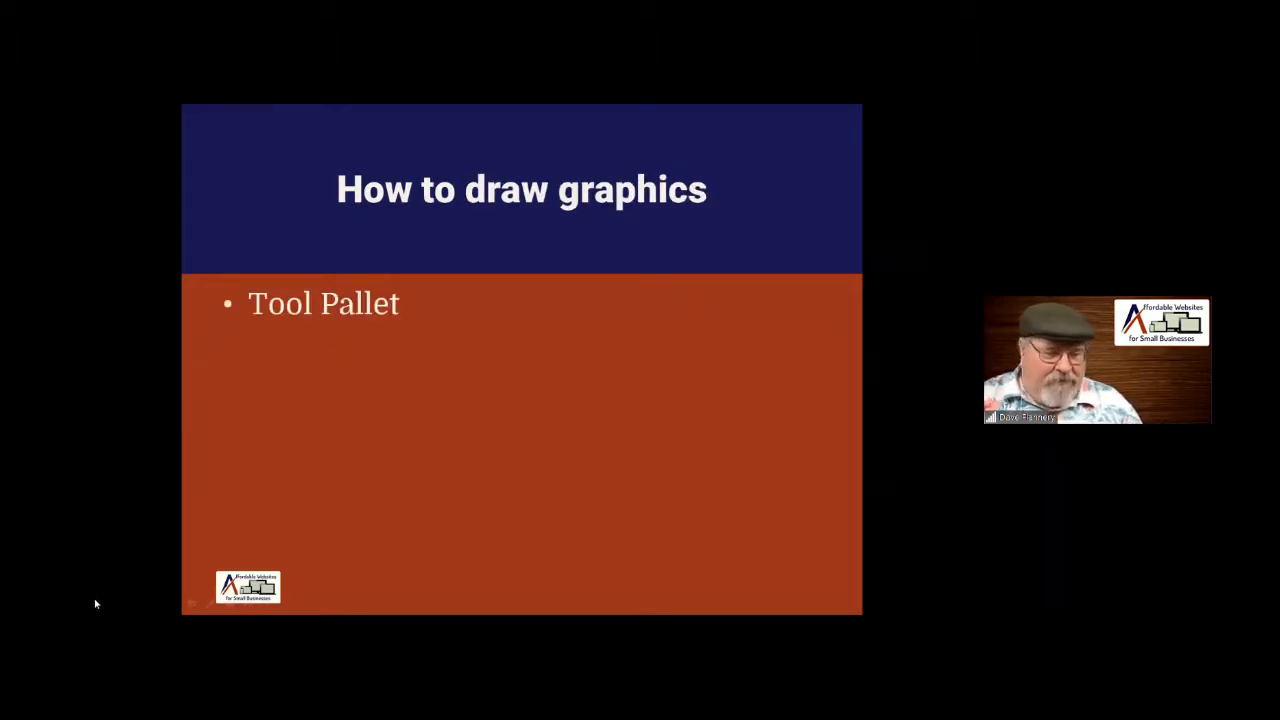
{"action": "key", "text": "alt+Tab"}
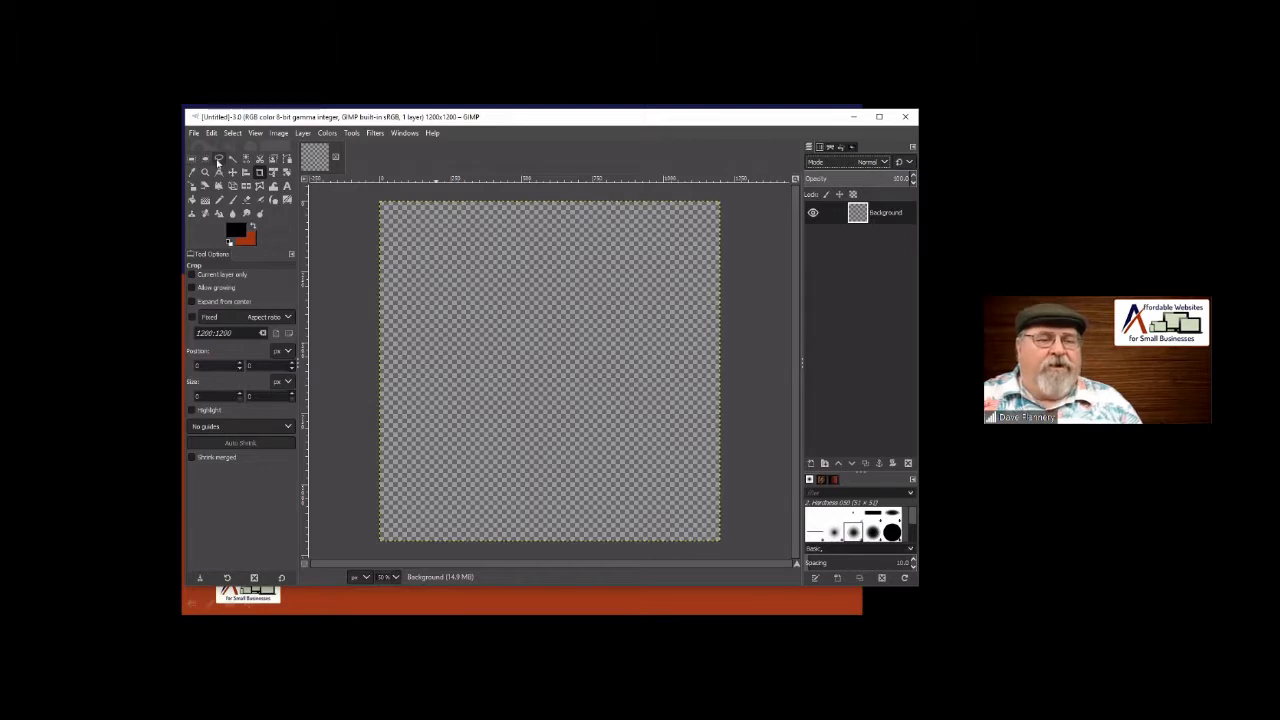
Make a rounded-corner square selection about 512 by 512 px near the canvas's upper-left corner.
{"action": "left_click", "coordinate": [192, 159]}
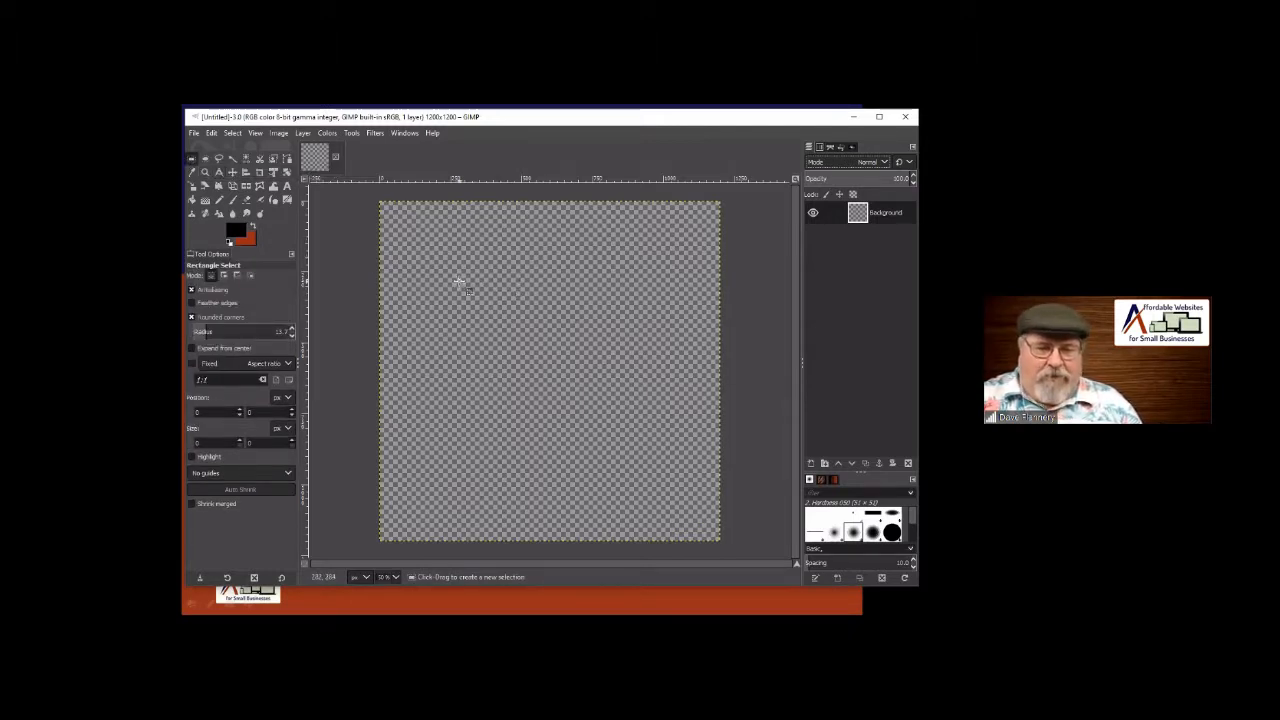
{"action": "left_click_drag", "start_coordinate": [456, 279], "coordinate": [644, 375]}
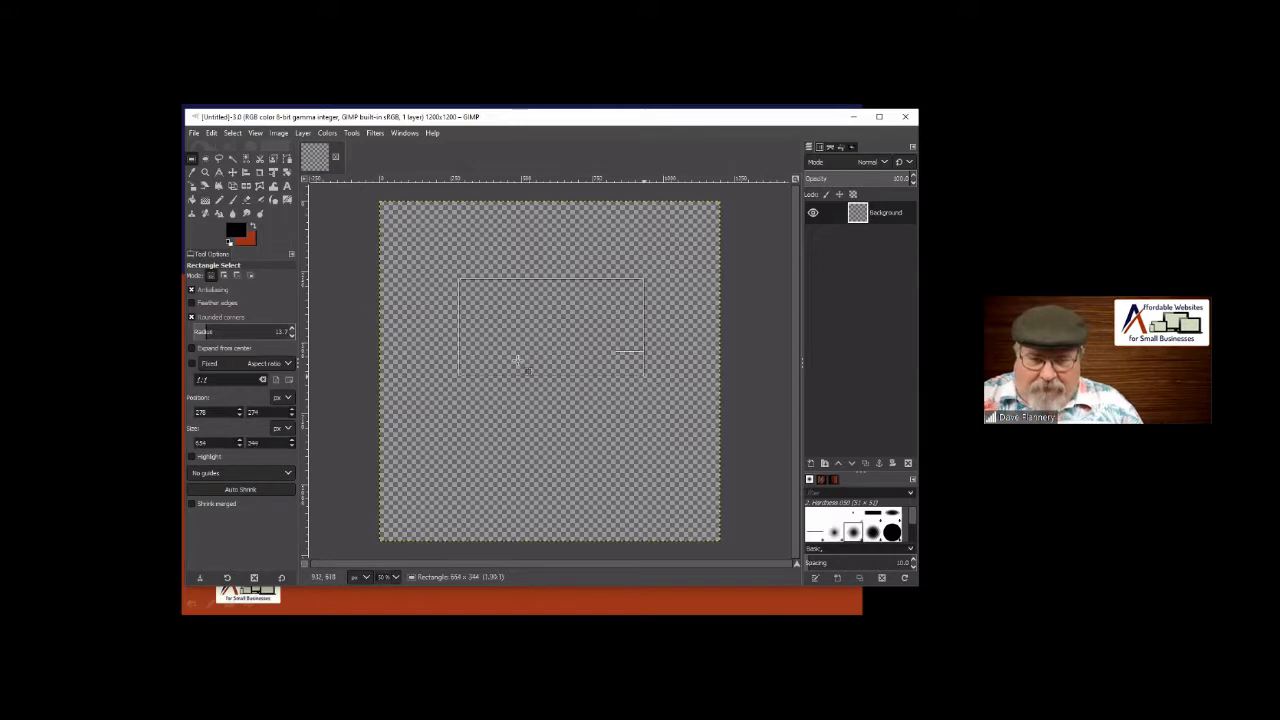
{"action": "left_click_drag", "start_coordinate": [518, 362], "coordinate": [515, 312]}
{"action": "key", "text": "ctrl"}
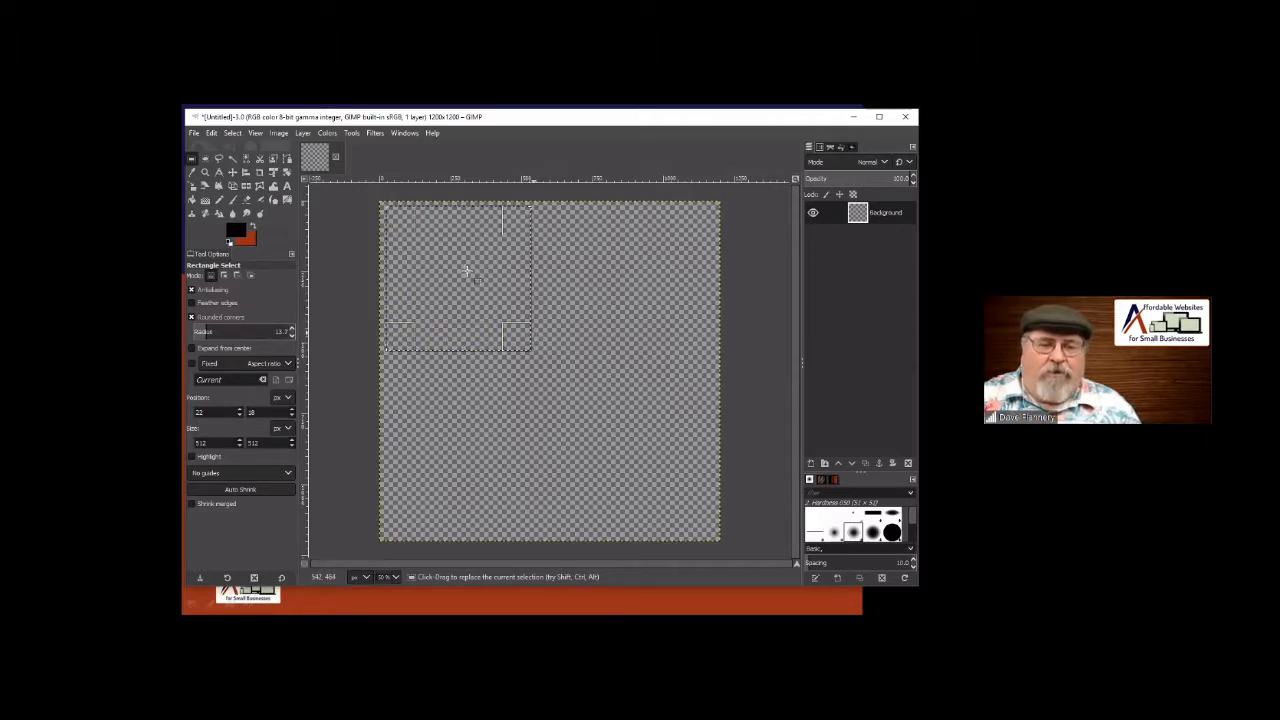
Fill the square selection with the current pattern.
{"action": "right_click", "coordinate": [403, 223]}
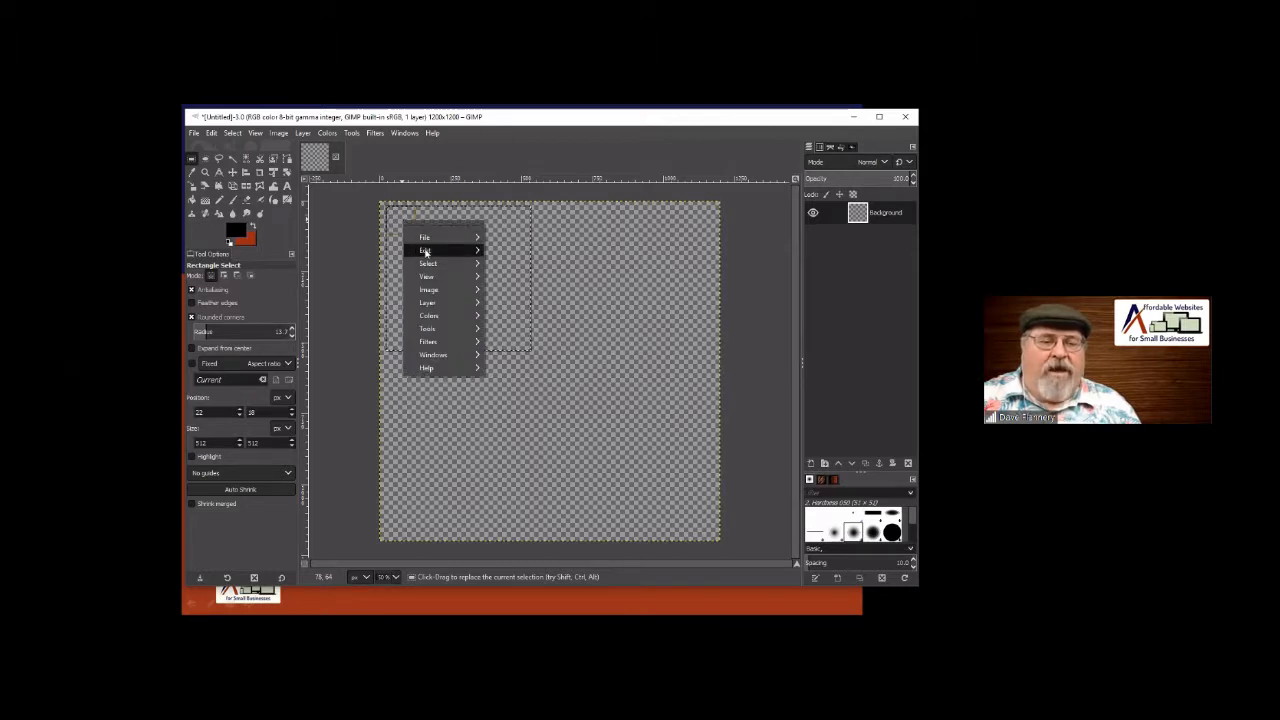
{"action": "mouse_move", "coordinate": [425, 251]}
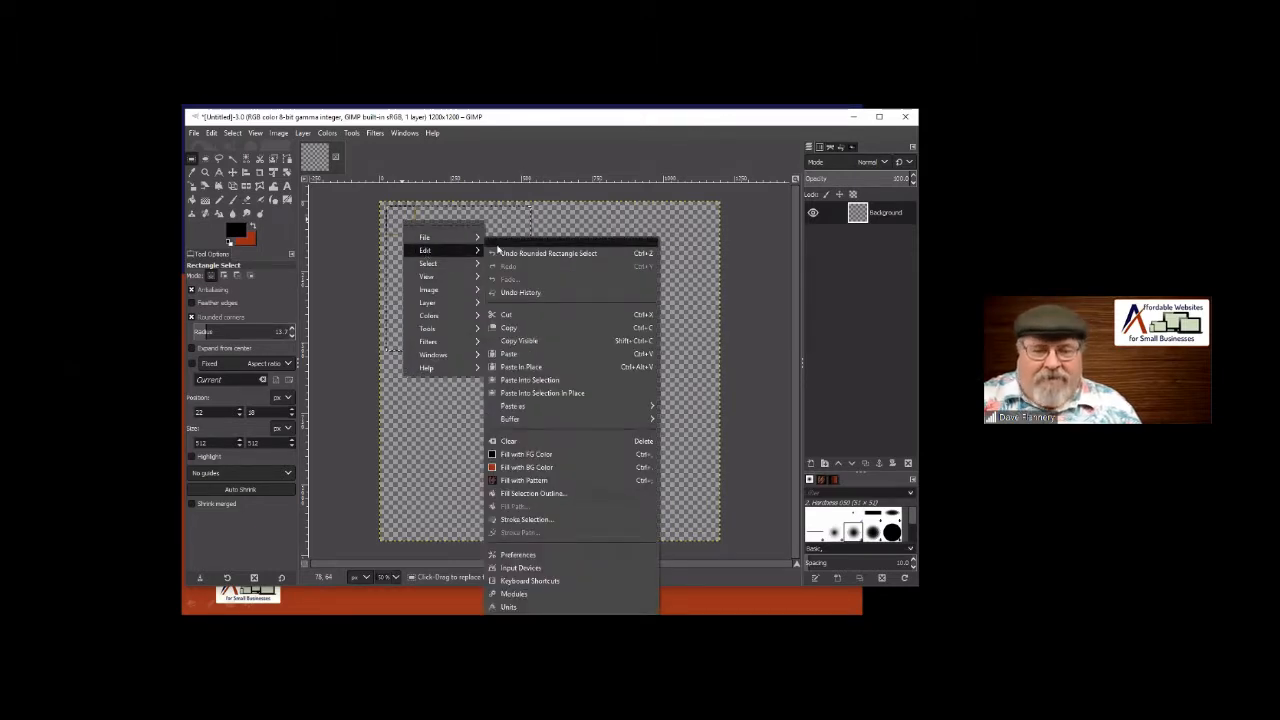
{"action": "left_click", "coordinate": [517, 481]}
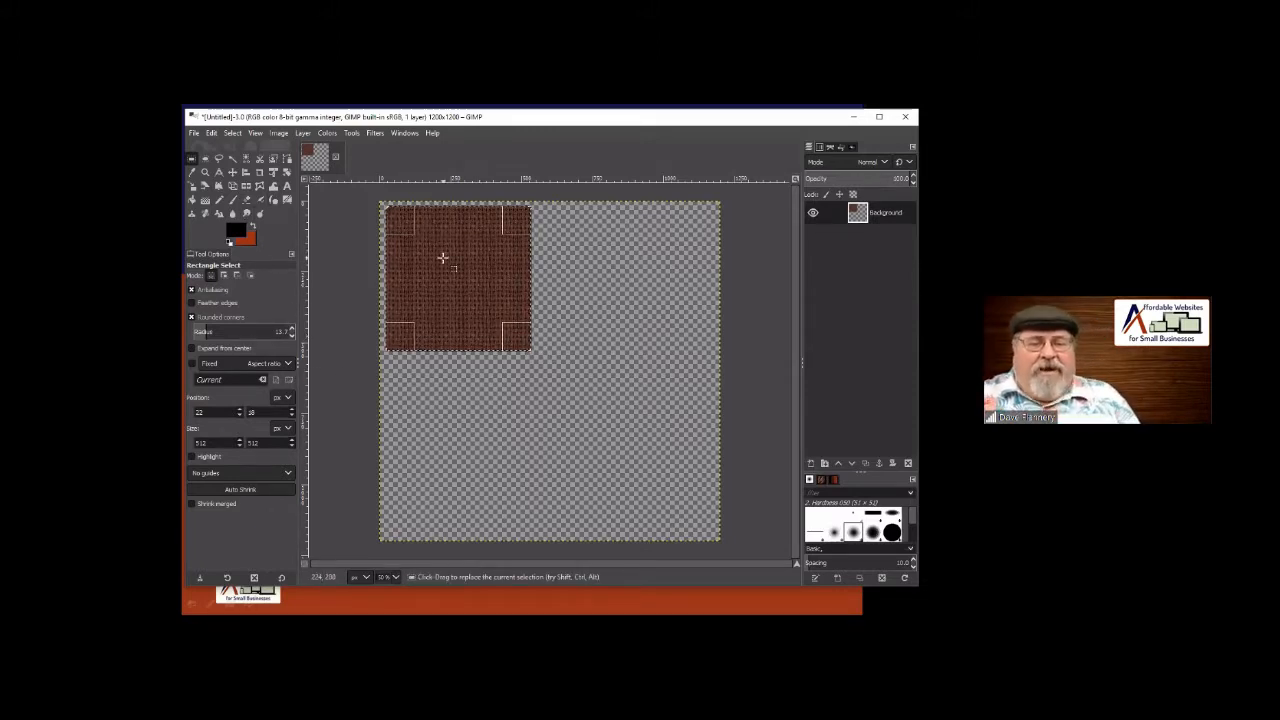
Stroke the square selection with a 2 px solid color line and clear the selection.
{"action": "right_click", "coordinate": [398, 222]}
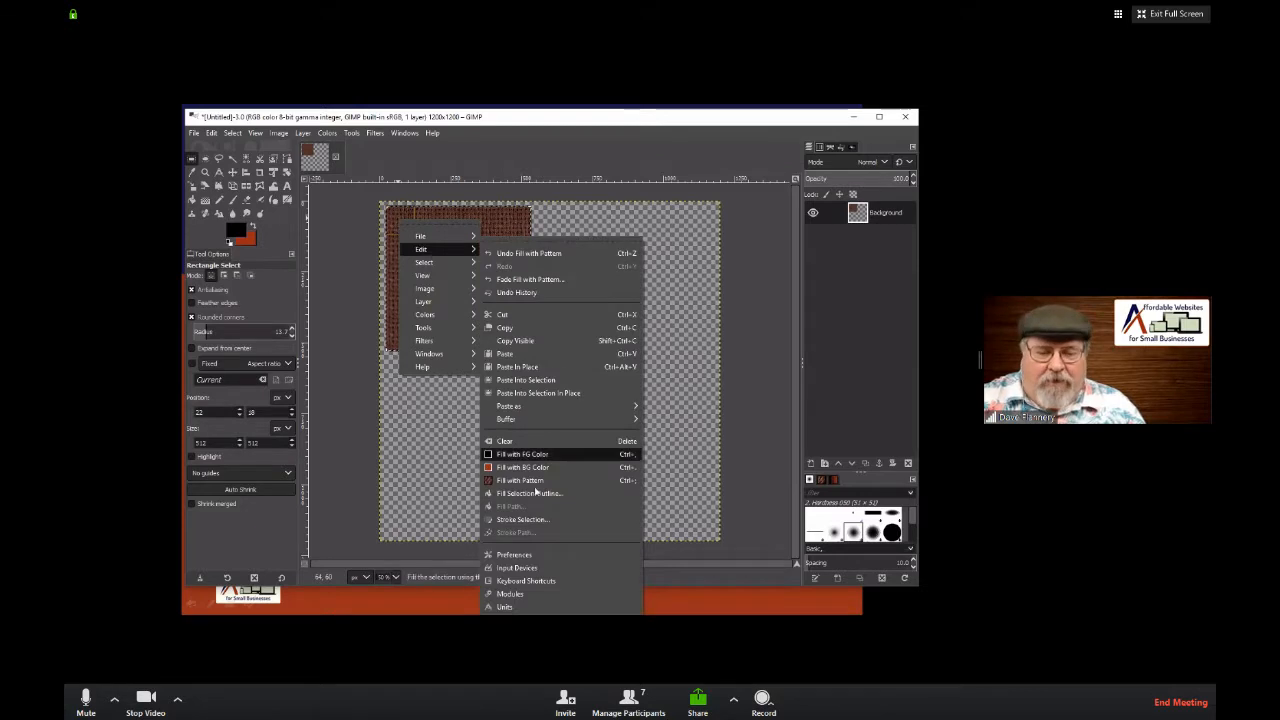
{"action": "left_click", "coordinate": [522, 520]}
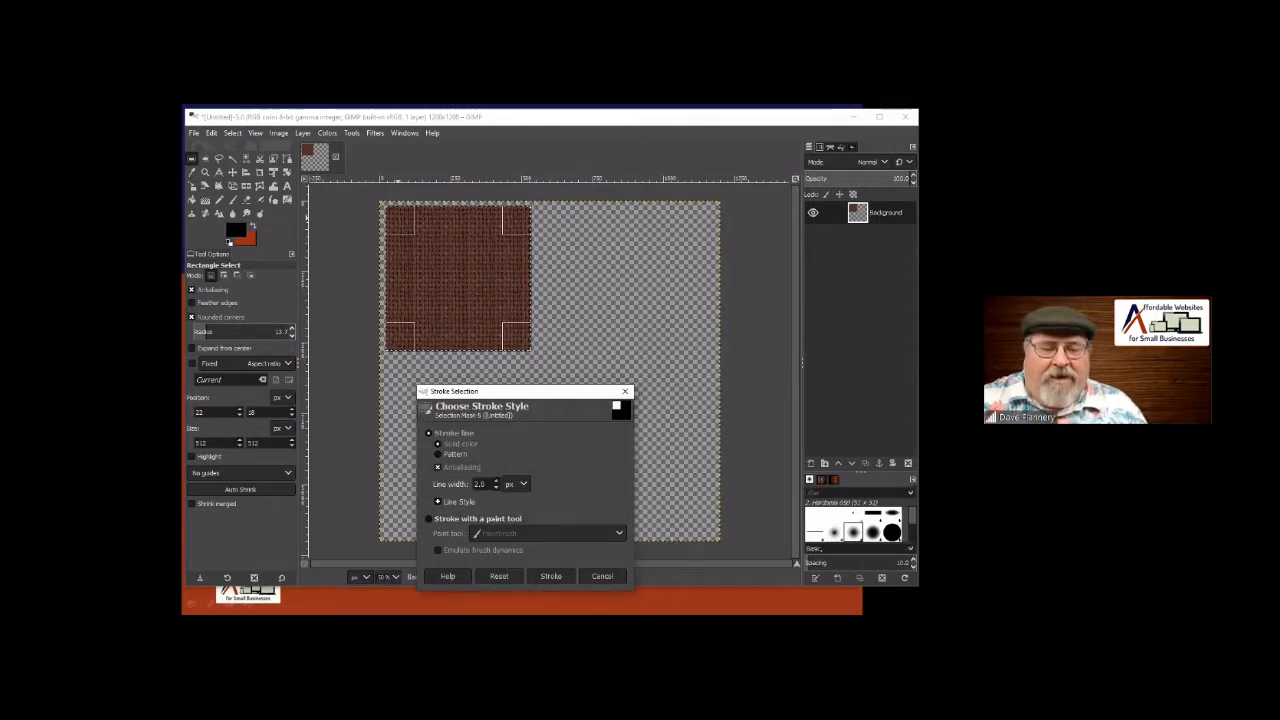
{"action": "left_click", "coordinate": [551, 577]}
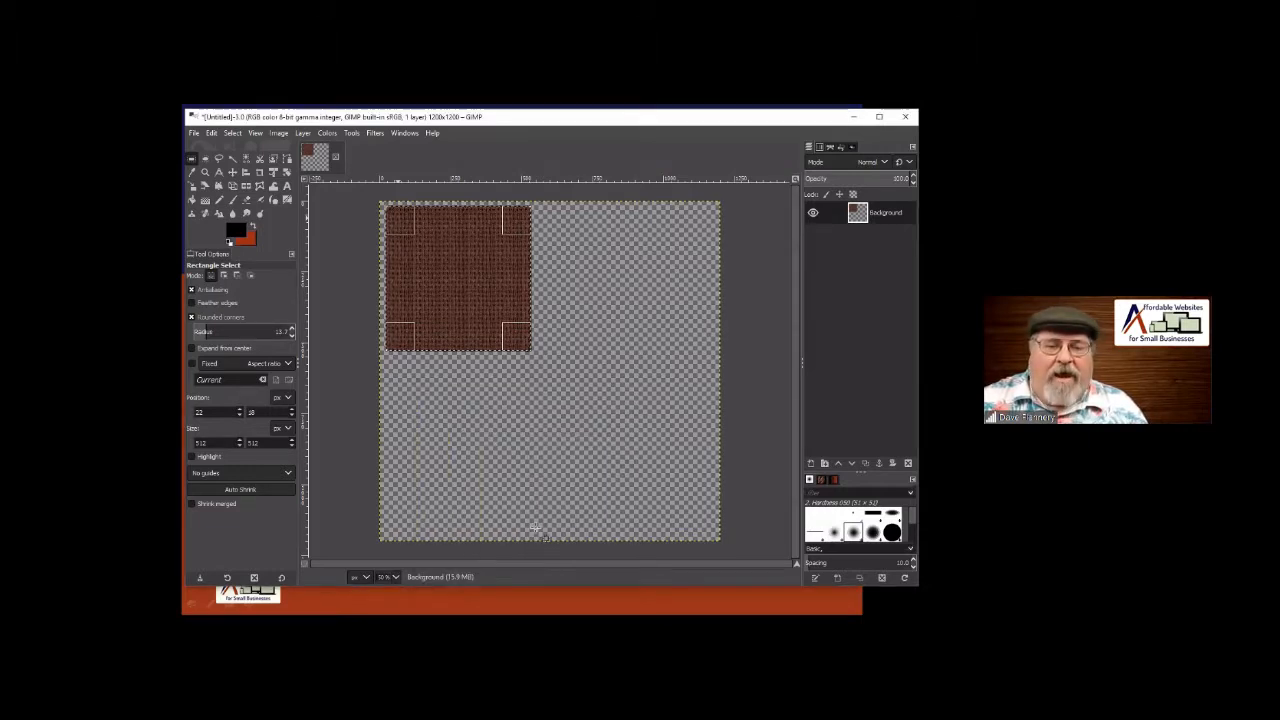
{"action": "left_click", "coordinate": [598, 318]}
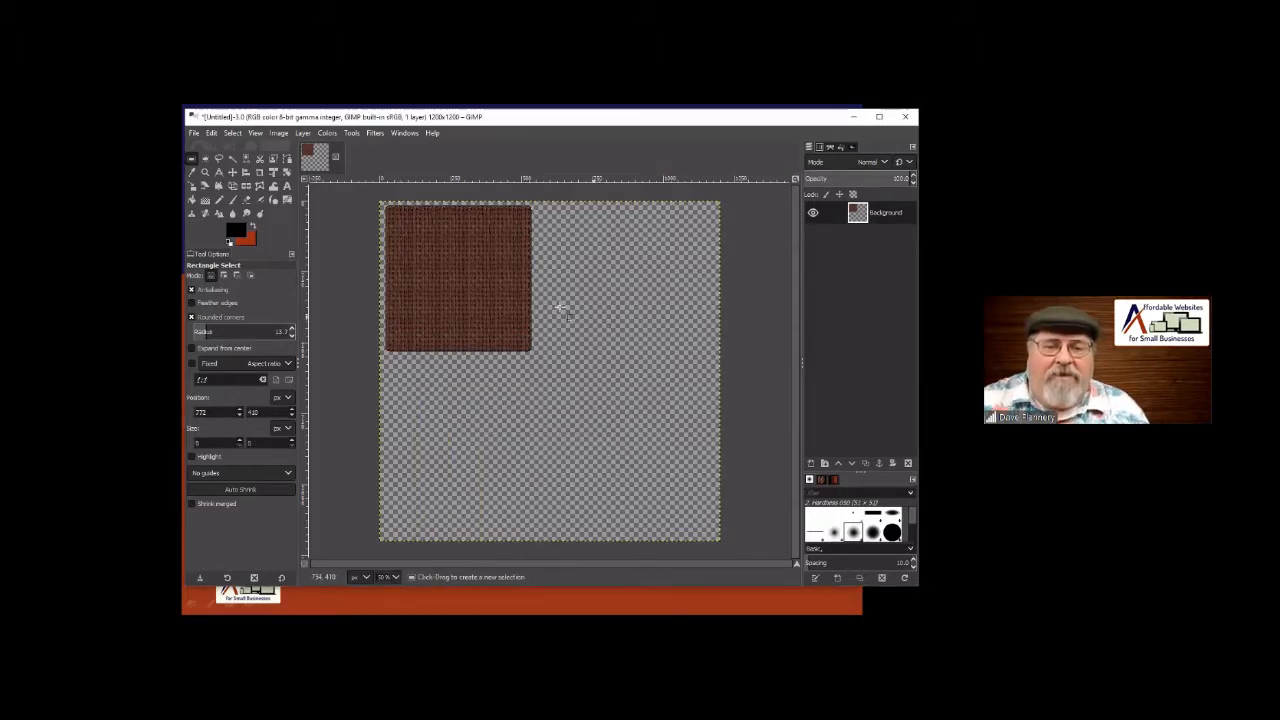
{"action": "right_click", "coordinate": [458, 274]}
{"action": "left_click", "coordinate": [413, 240]}
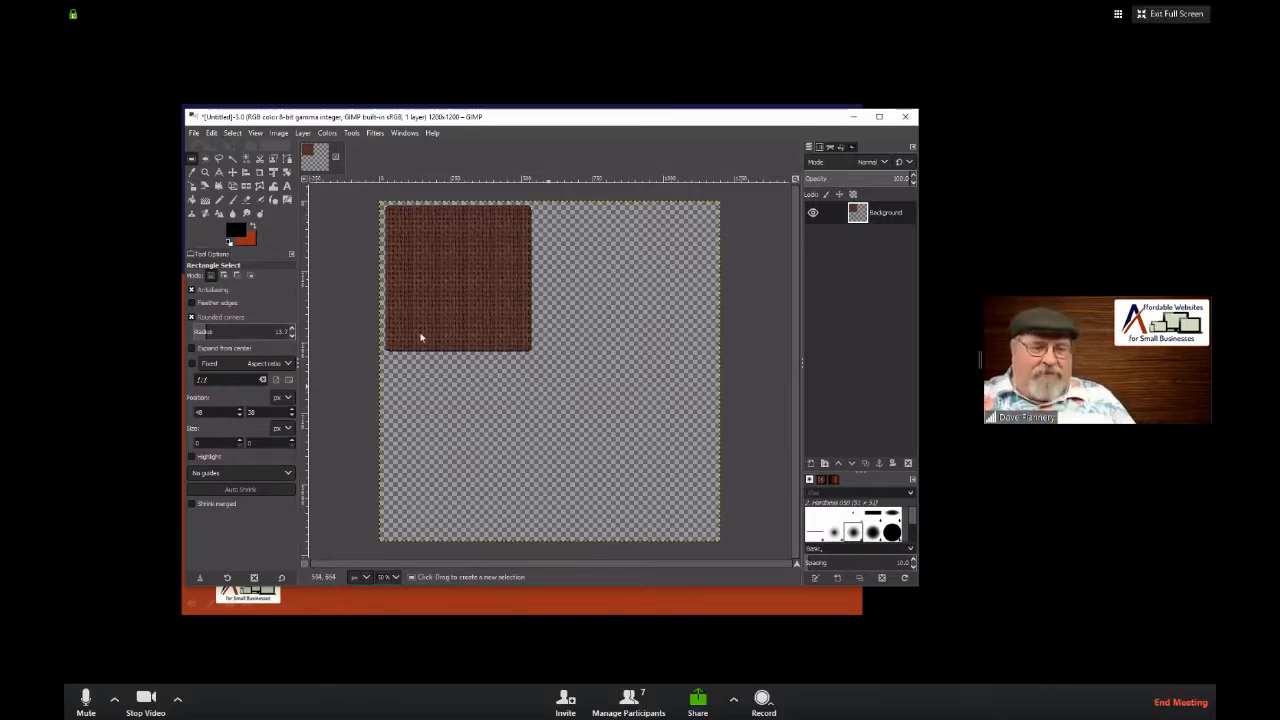
Make an elliptical selection about 692 by 554 px in the canvas's lower half and fill it with the black foreground color.
{"action": "left_click", "coordinate": [206, 159]}
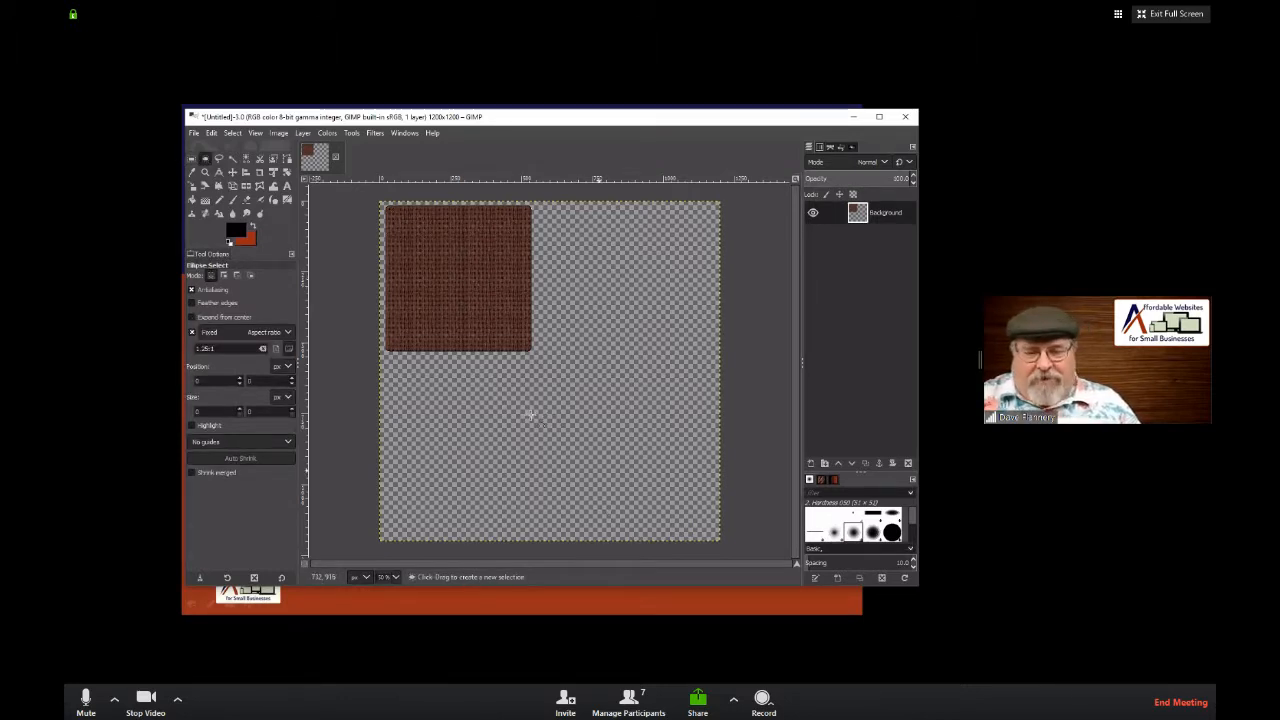
{"action": "left_click_drag", "start_coordinate": [442, 378], "coordinate": [634, 441]}
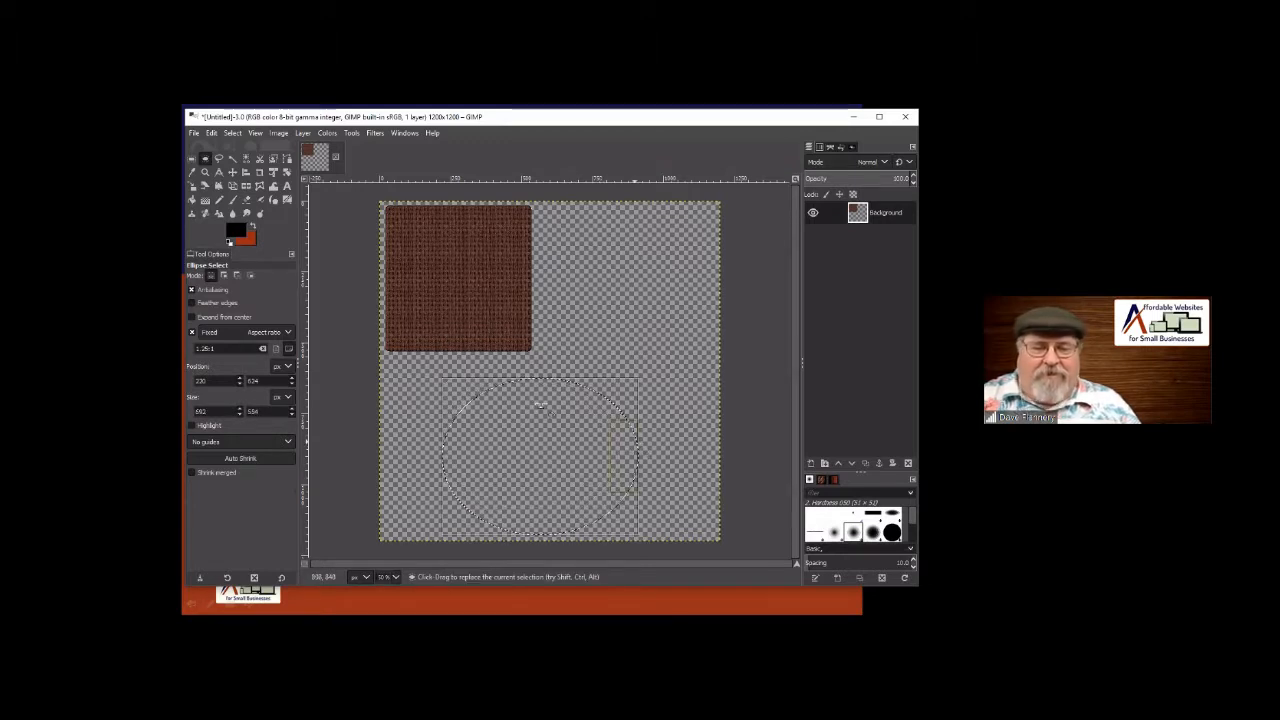
{"action": "right_click", "coordinate": [452, 396]}
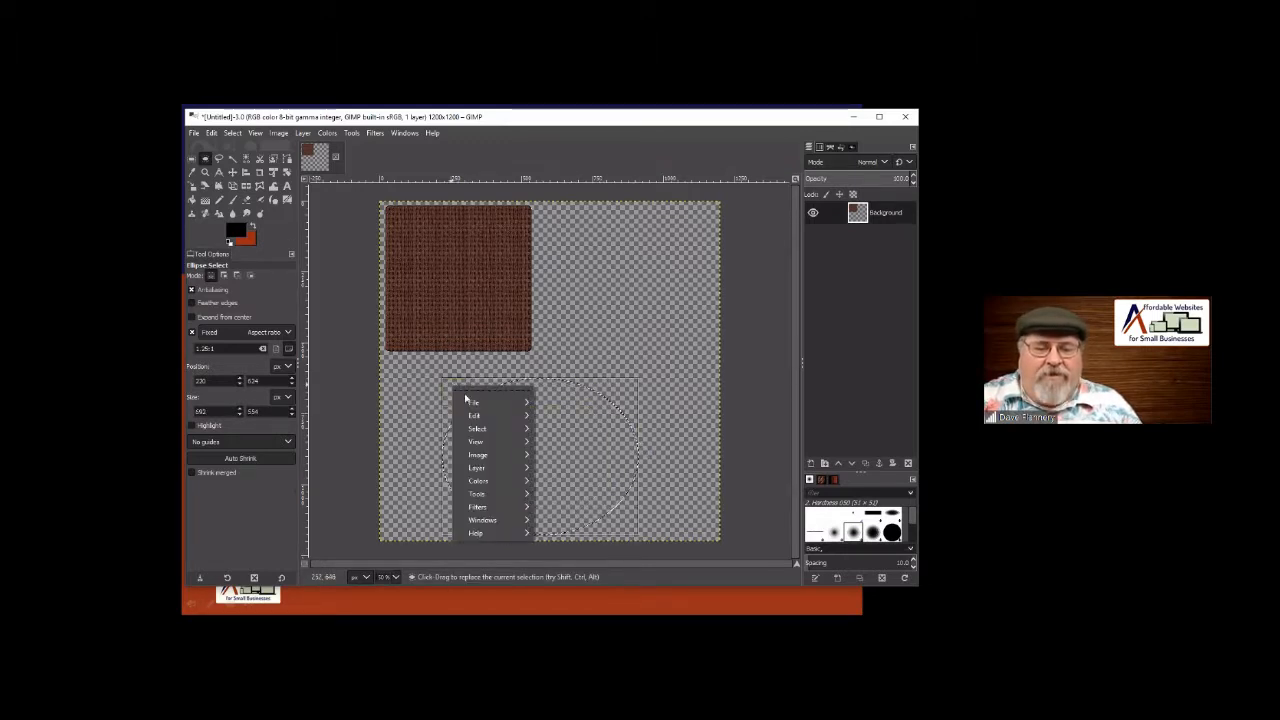
{"action": "mouse_move", "coordinate": [486, 418]}
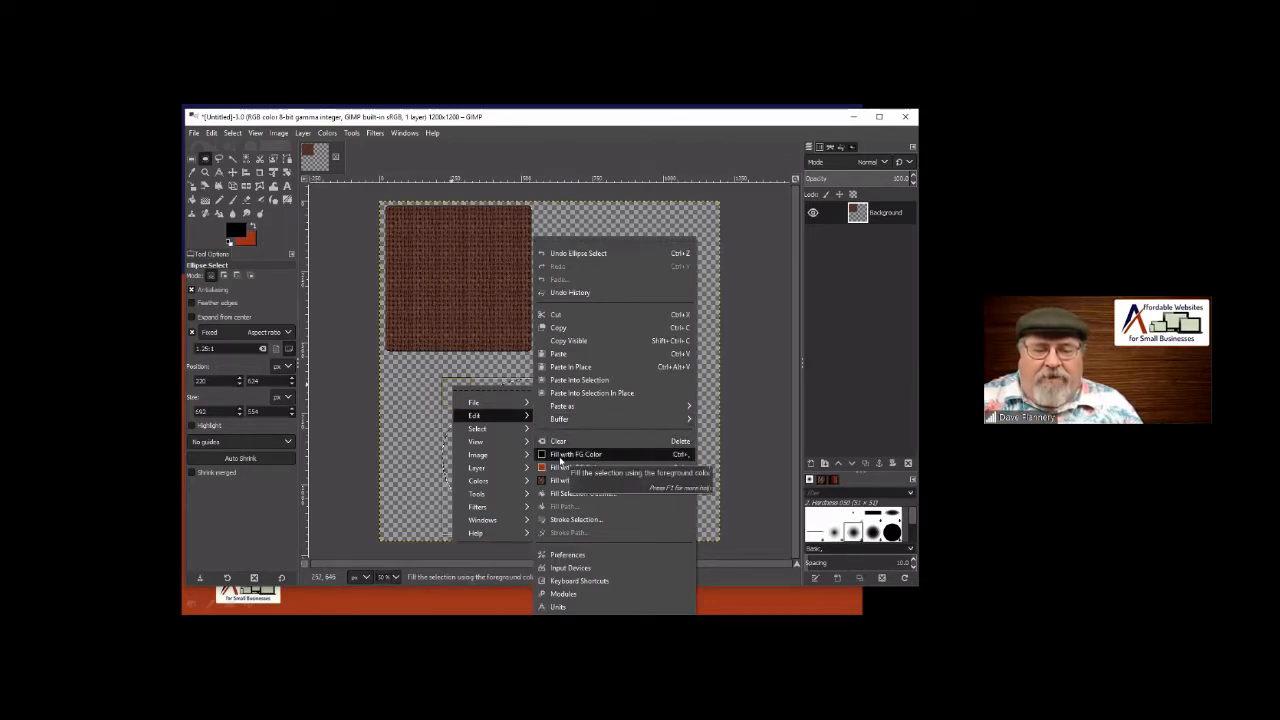
{"action": "left_click", "coordinate": [561, 458]}
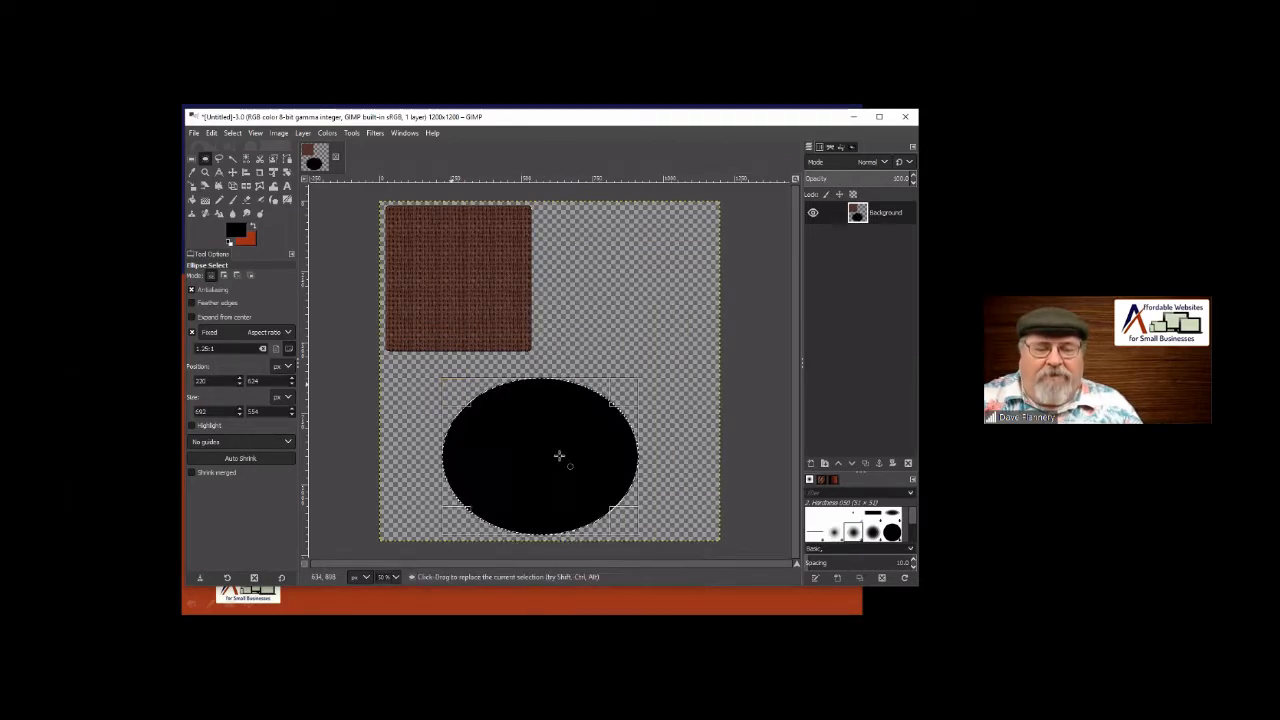
{"action": "right_click", "coordinate": [449, 393]}
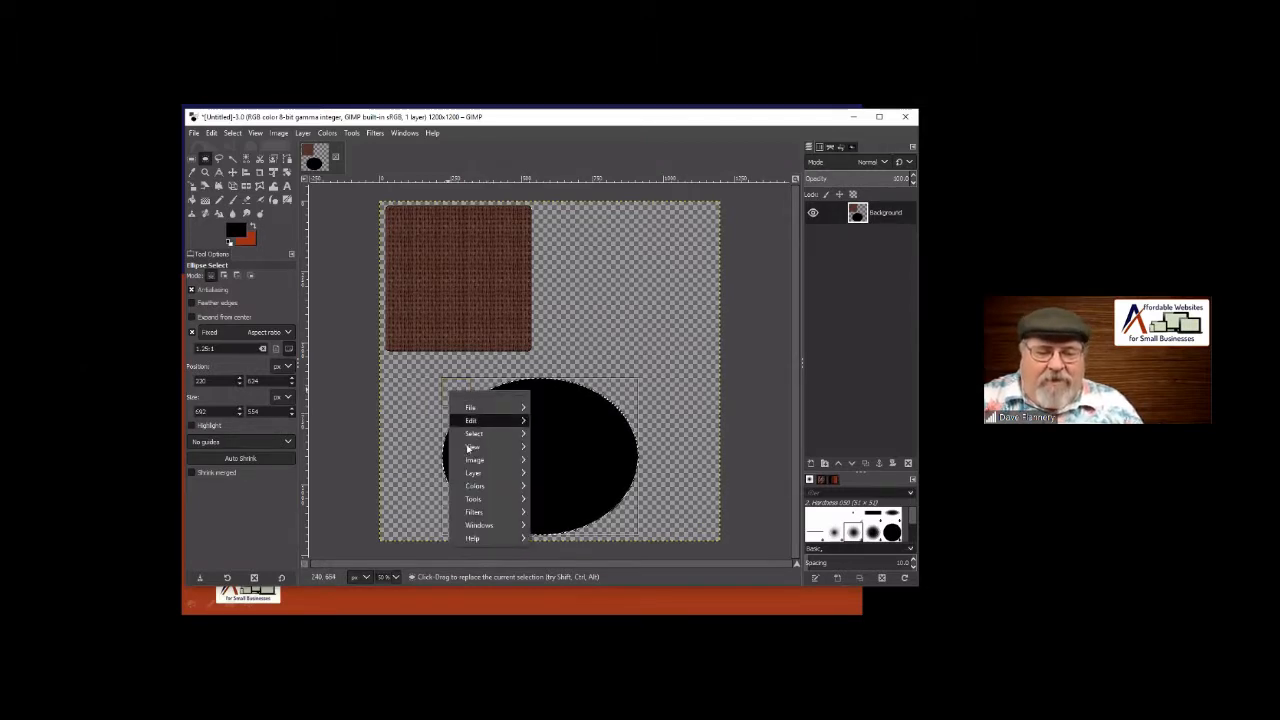
{"action": "mouse_move", "coordinate": [485, 420]}
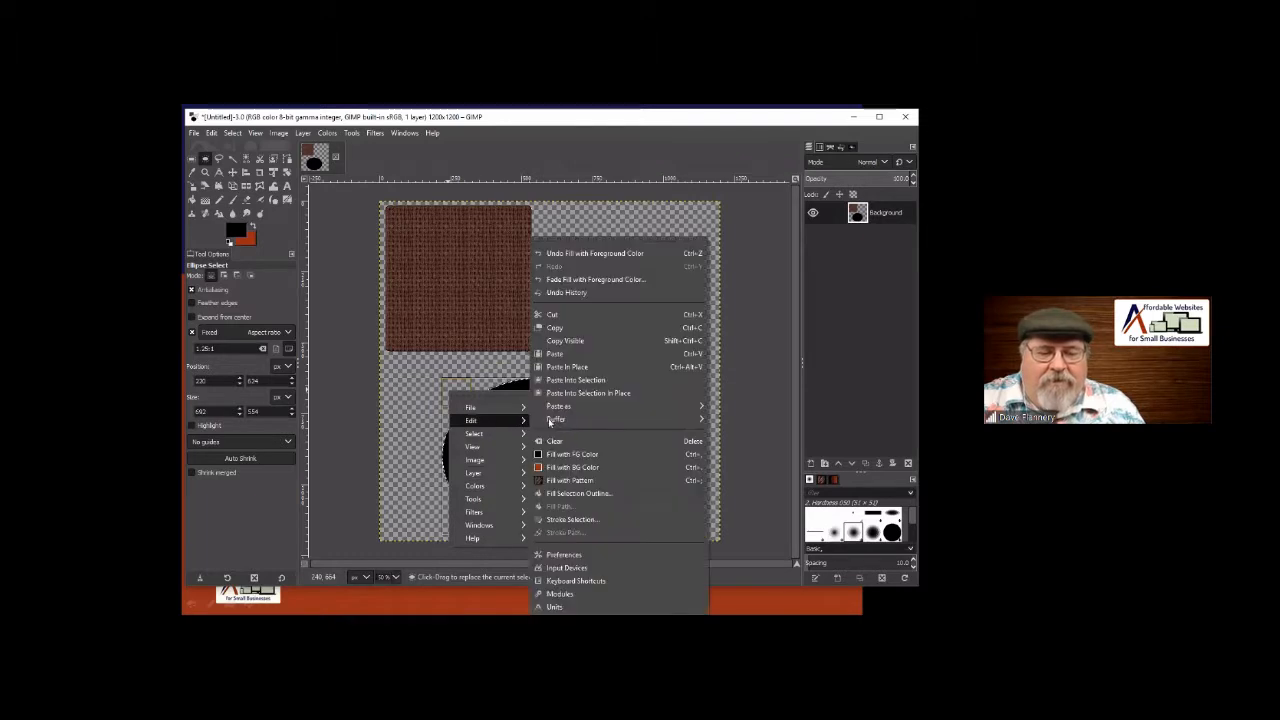
{"action": "left_click", "coordinate": [566, 492]}
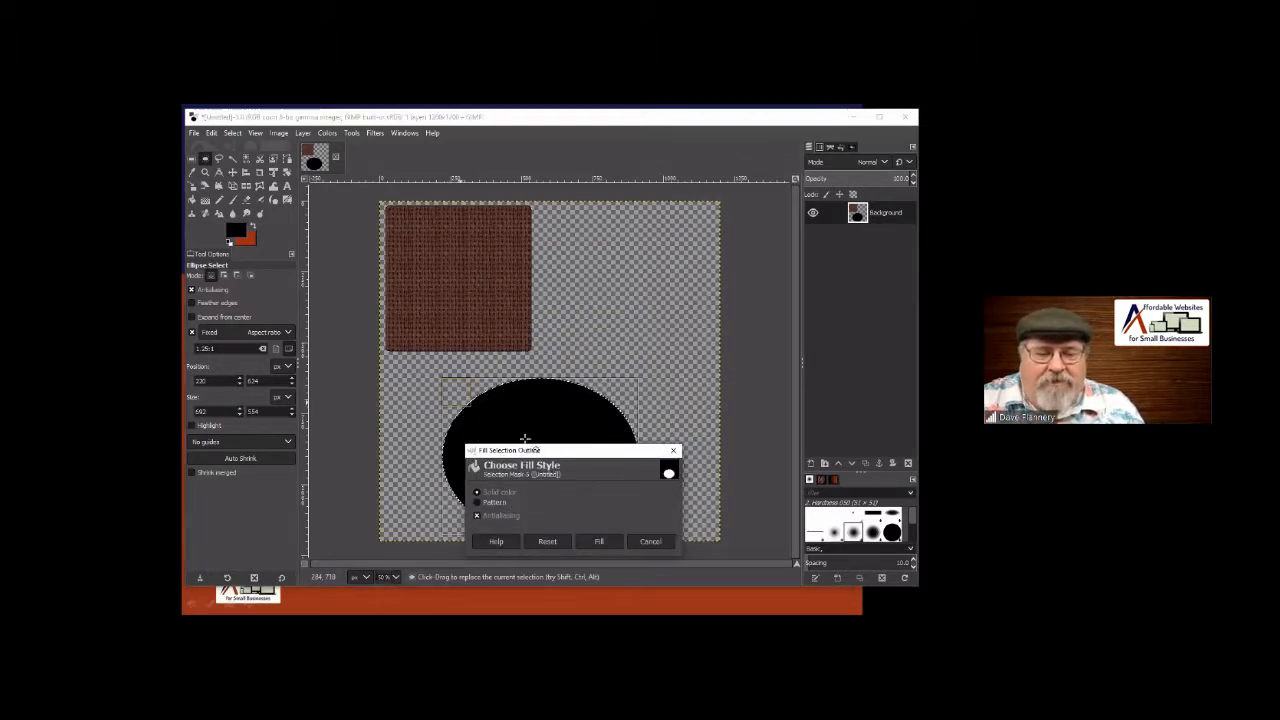
{"action": "left_click", "coordinate": [650, 541]}
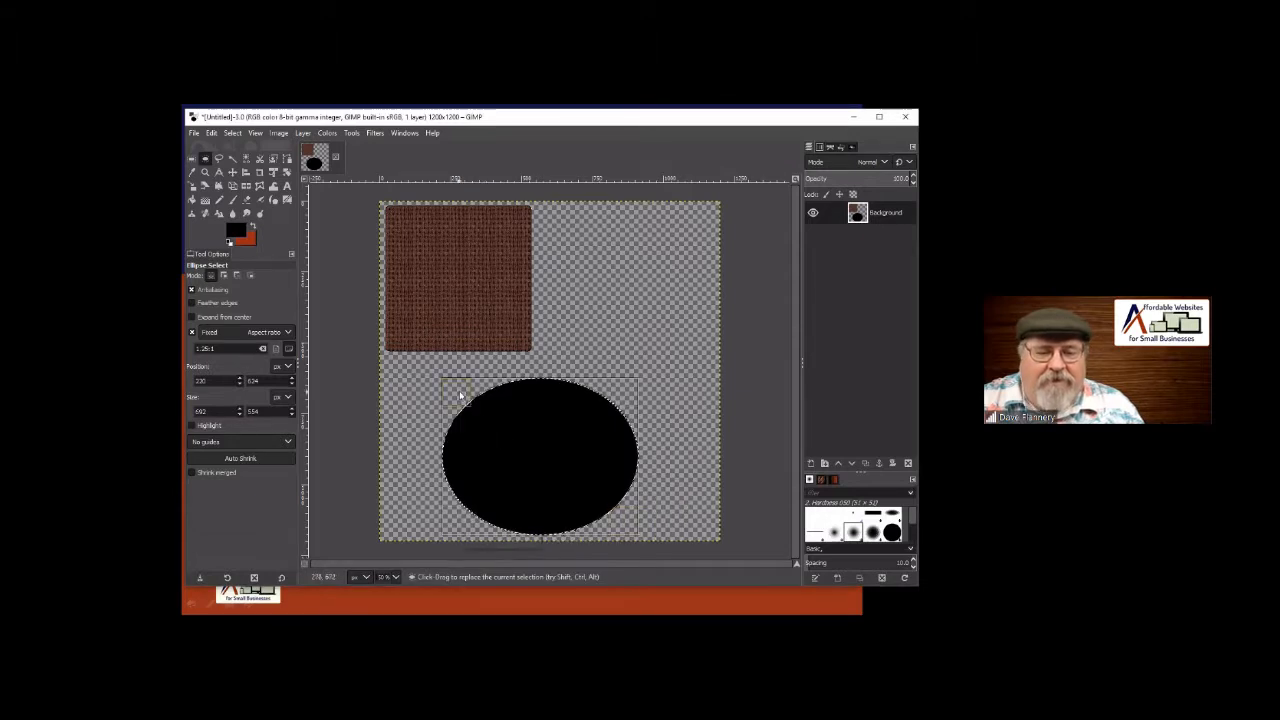
Stroke the ellipse selection with a 10 px pattern line and clear the selection.
{"action": "right_click", "coordinate": [461, 399]}
{"action": "mouse_move", "coordinate": [495, 428]}
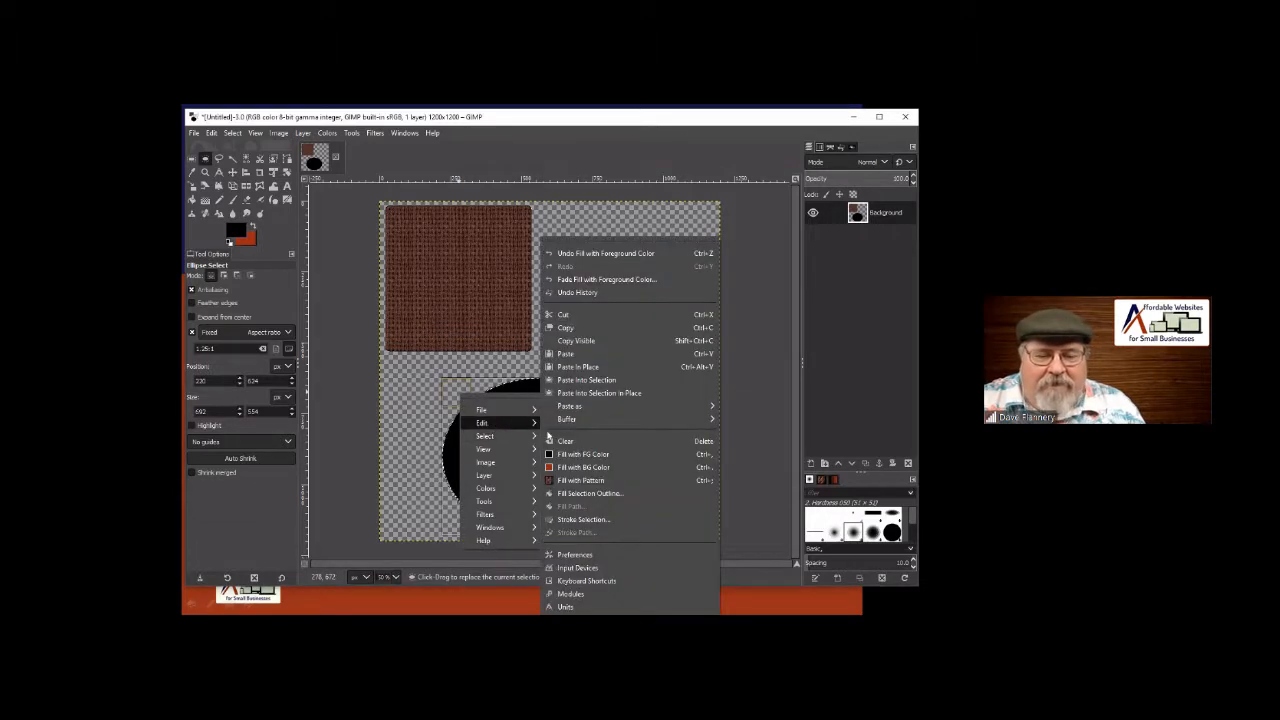
{"action": "left_click", "coordinate": [581, 520]}
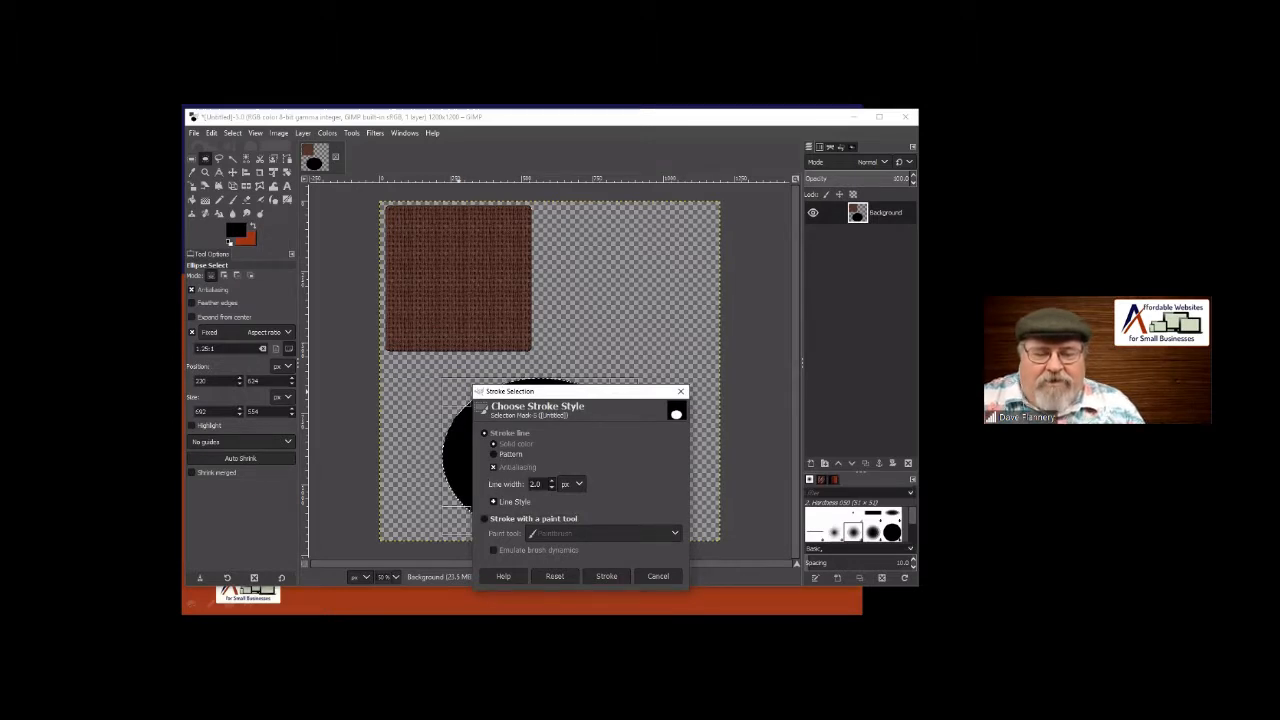
{"action": "left_click_drag", "start_coordinate": [541, 484], "coordinate": [514, 483]}
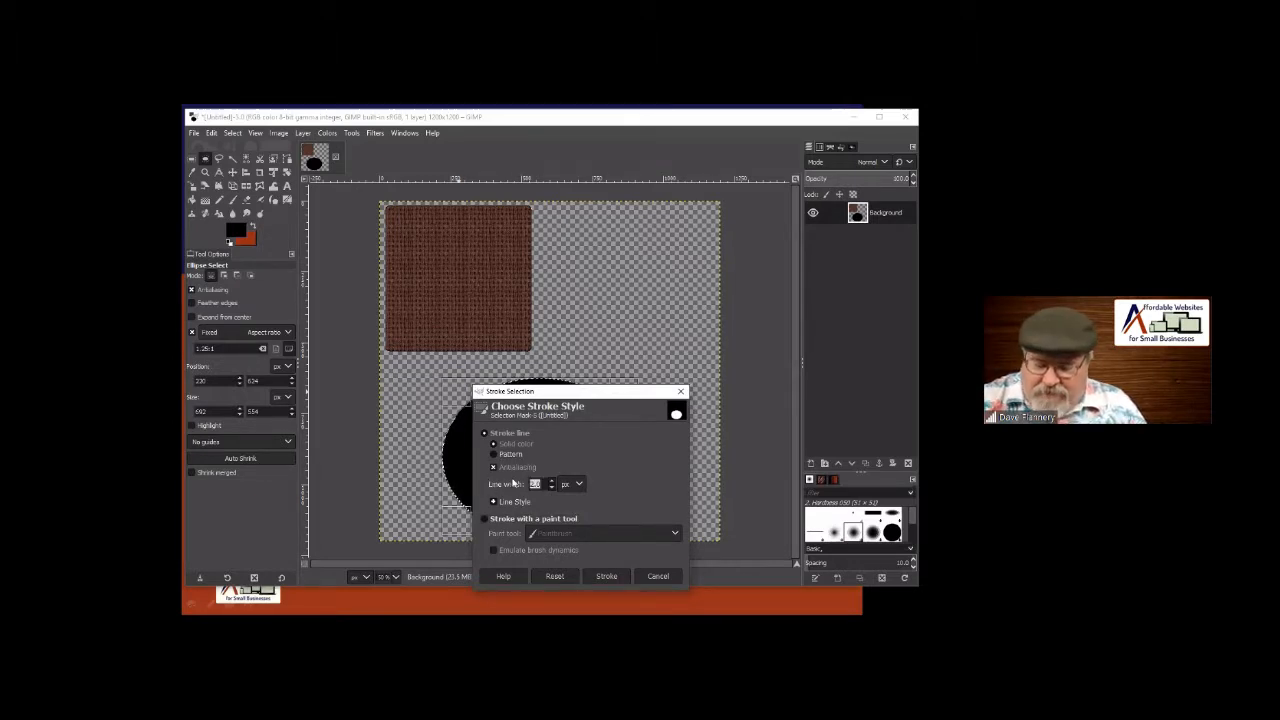
{"action": "type", "text": "10"}
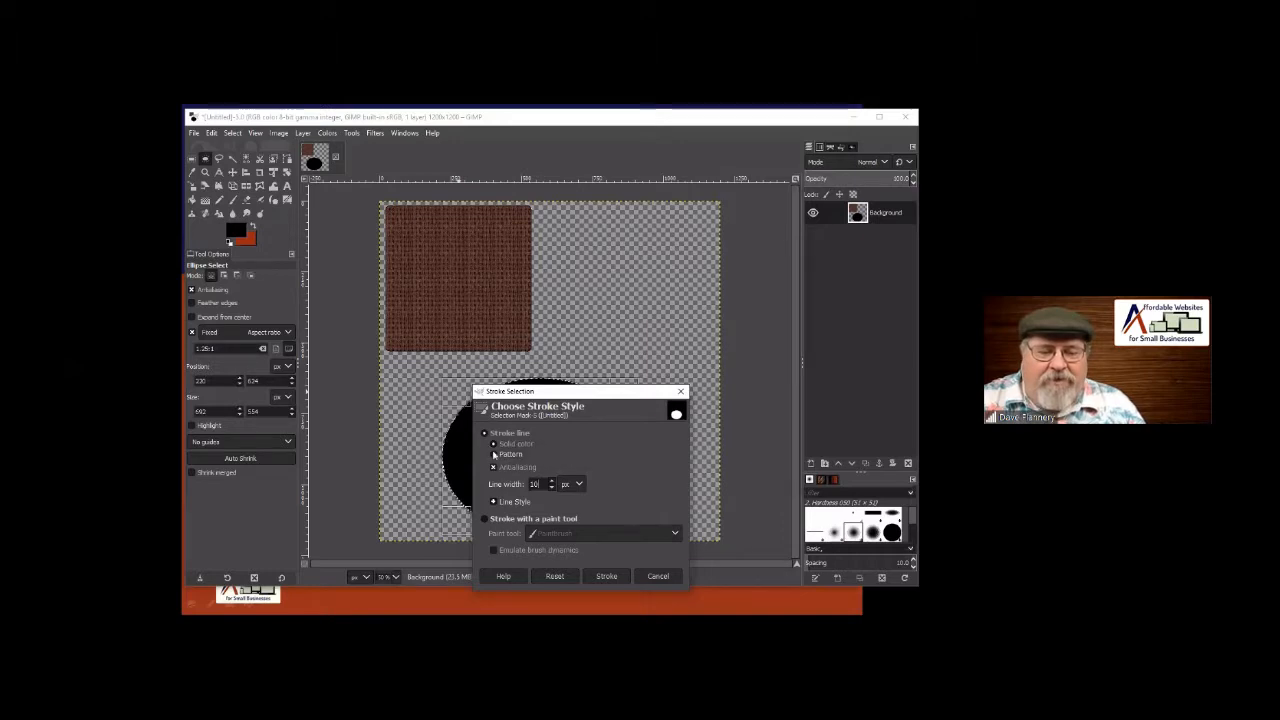
{"action": "left_click", "coordinate": [493, 455]}
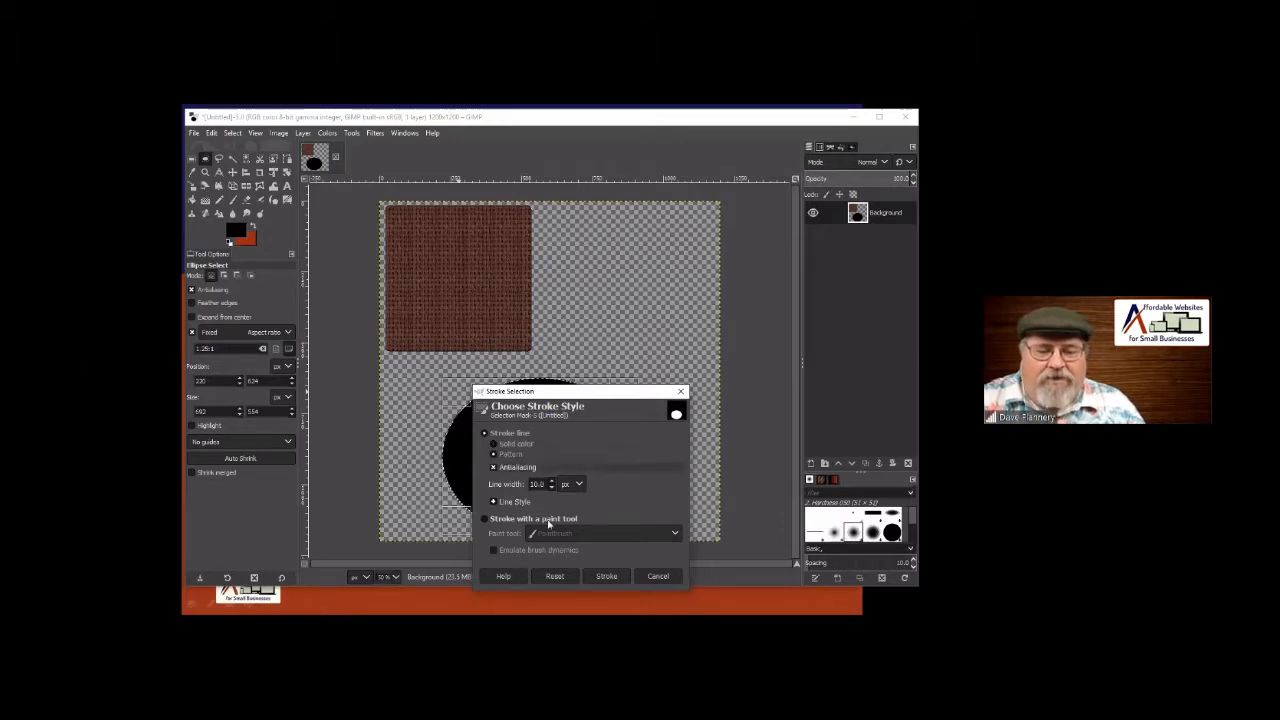
{"action": "left_click", "coordinate": [605, 576]}
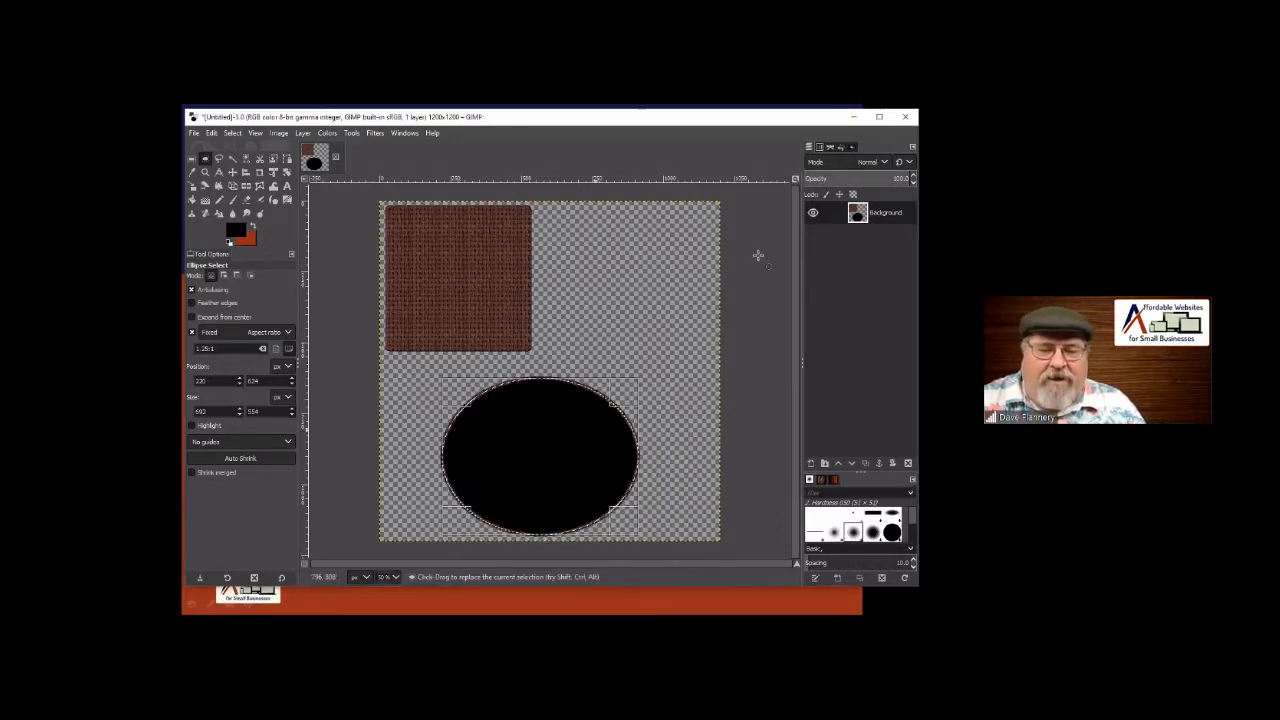
{"action": "left_click", "coordinate": [637, 258]}
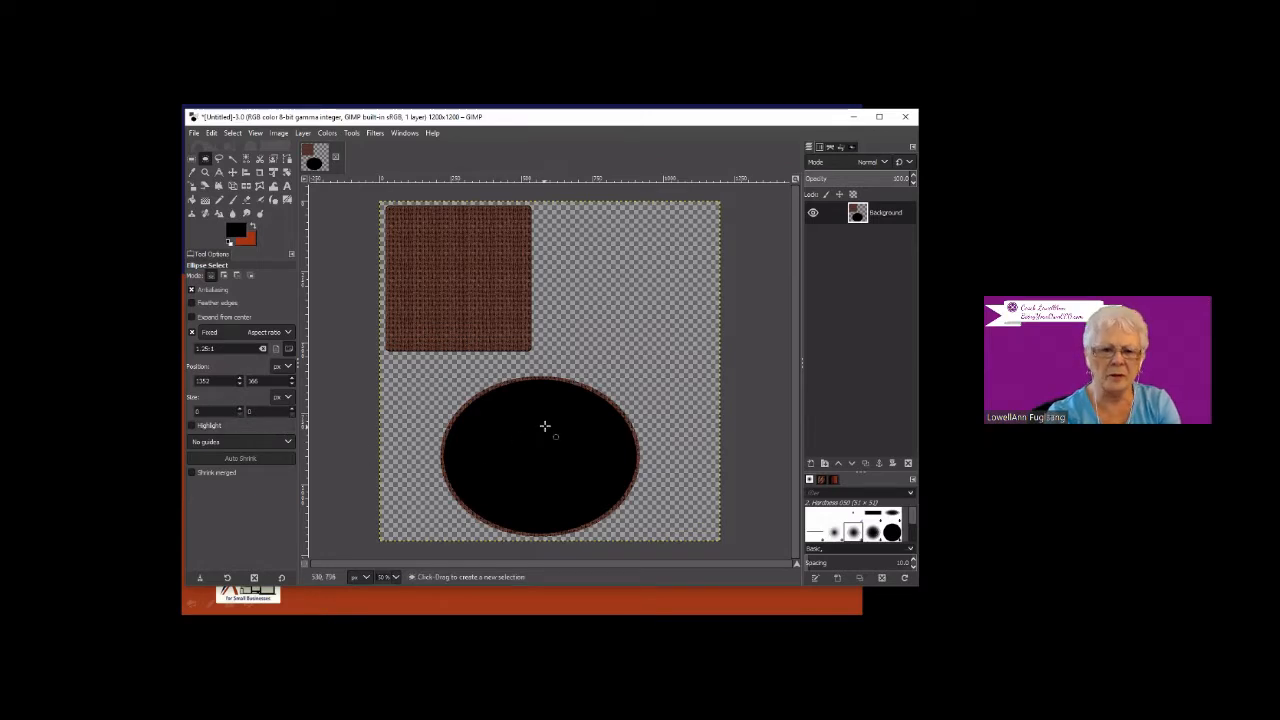
{"action": "left_click", "coordinate": [386, 599]}
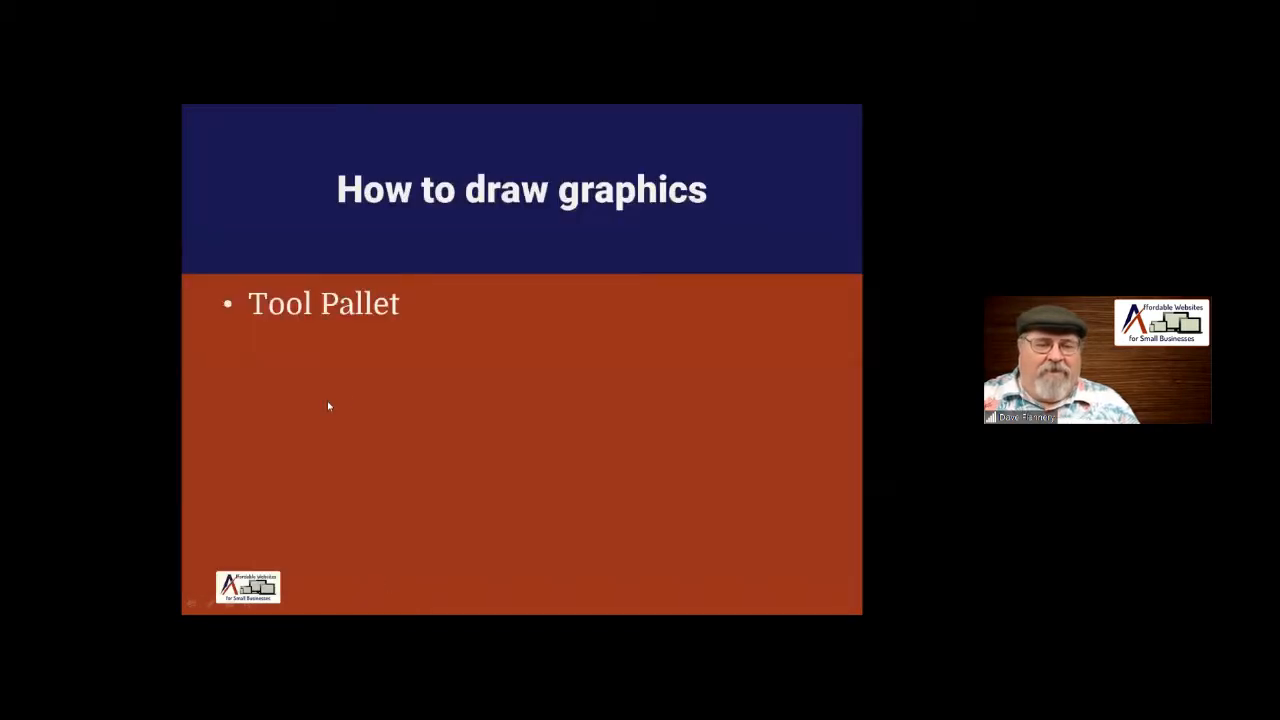
{"action": "left_click", "coordinate": [374, 329]}
{"action": "left_click", "coordinate": [380, 362]}
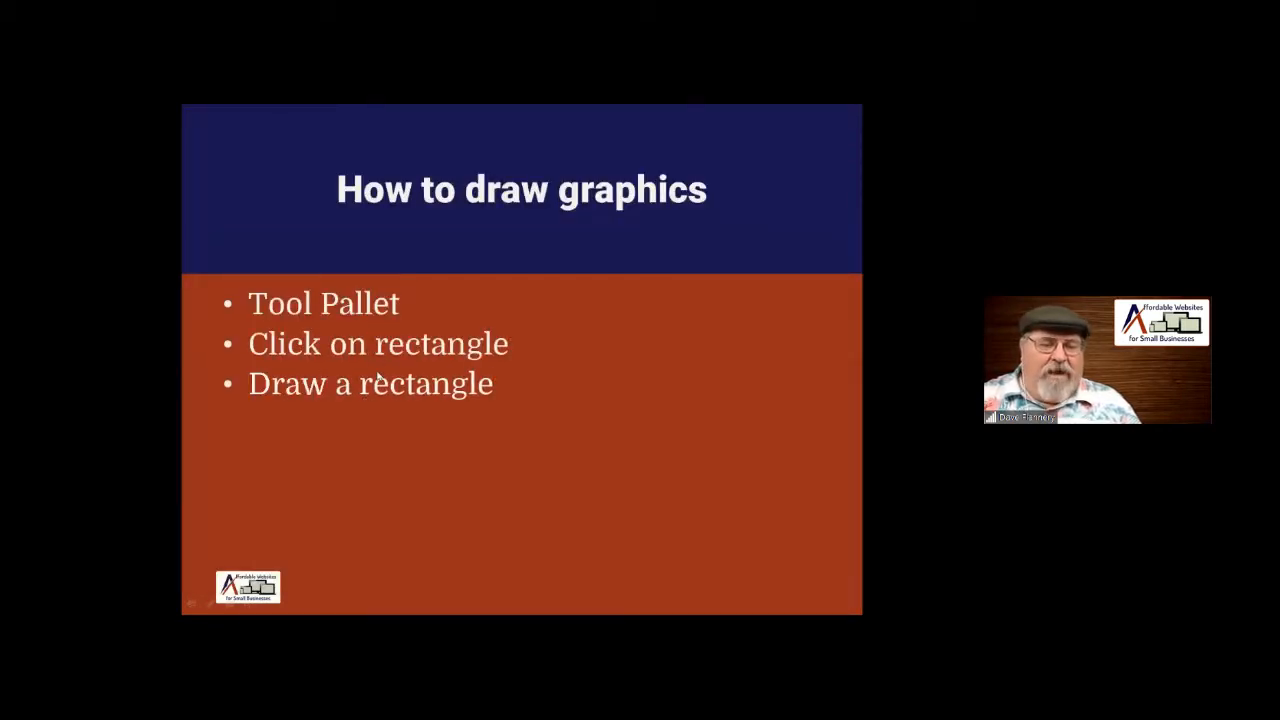
{"action": "left_click", "coordinate": [382, 417]}
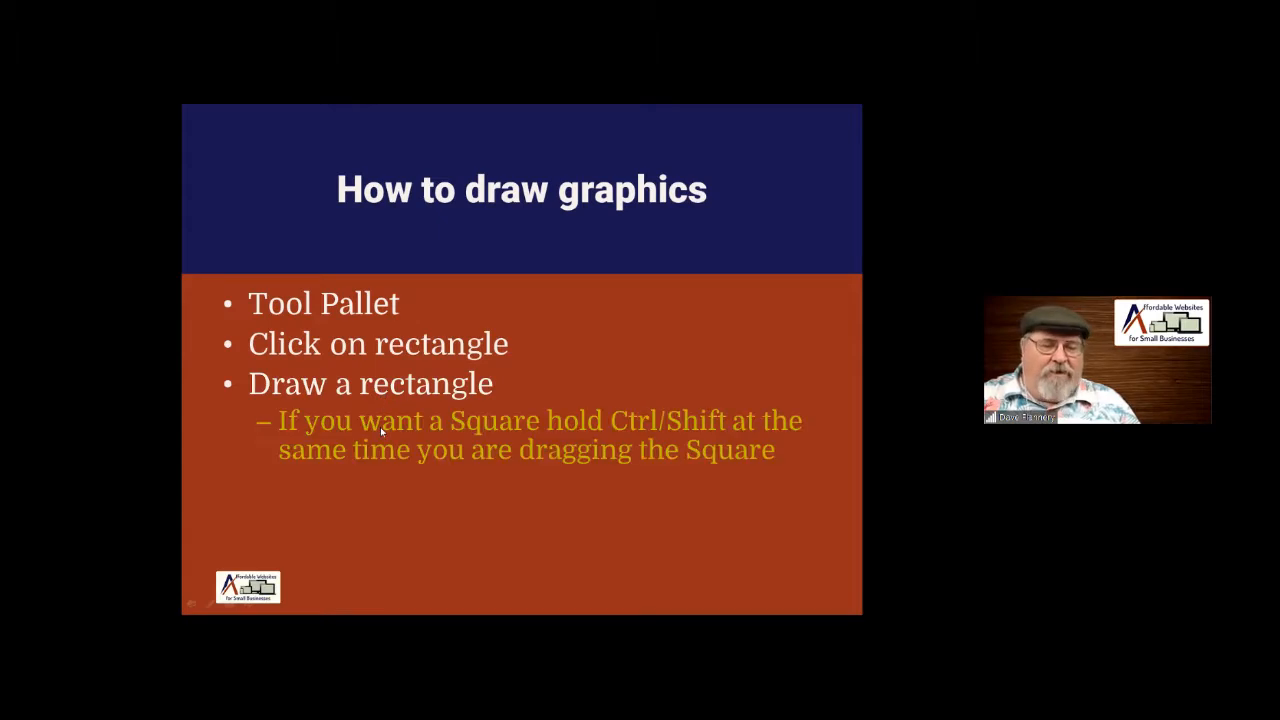
{"action": "left_click", "coordinate": [386, 450]}
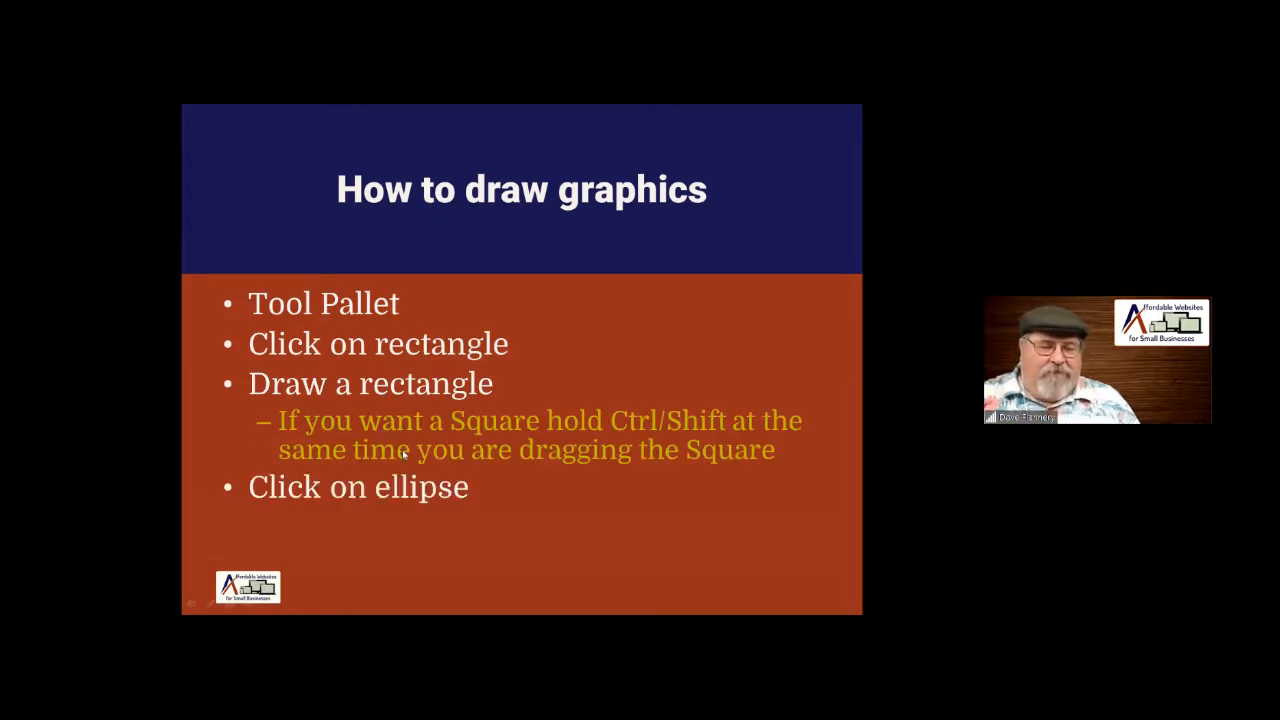
{"action": "left_click", "coordinate": [410, 458]}
{"action": "left_click", "coordinate": [381, 429]}
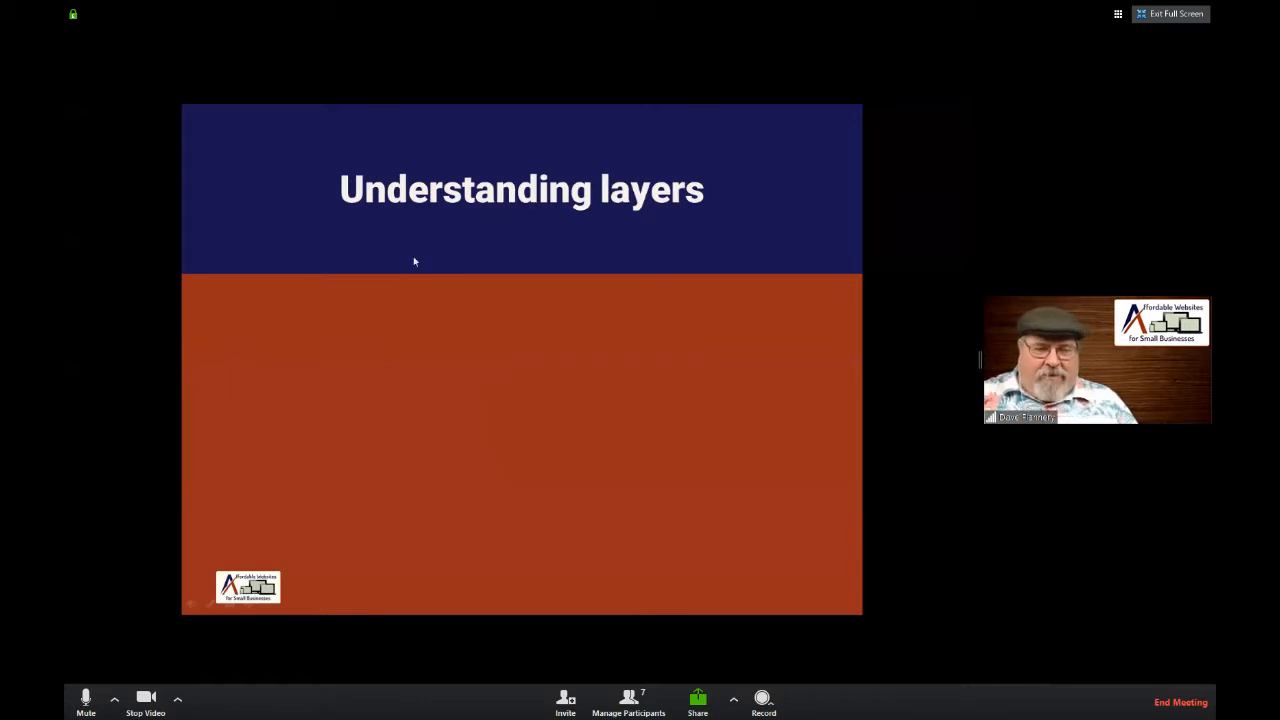
{"action": "left_click", "coordinate": [1170, 14]}
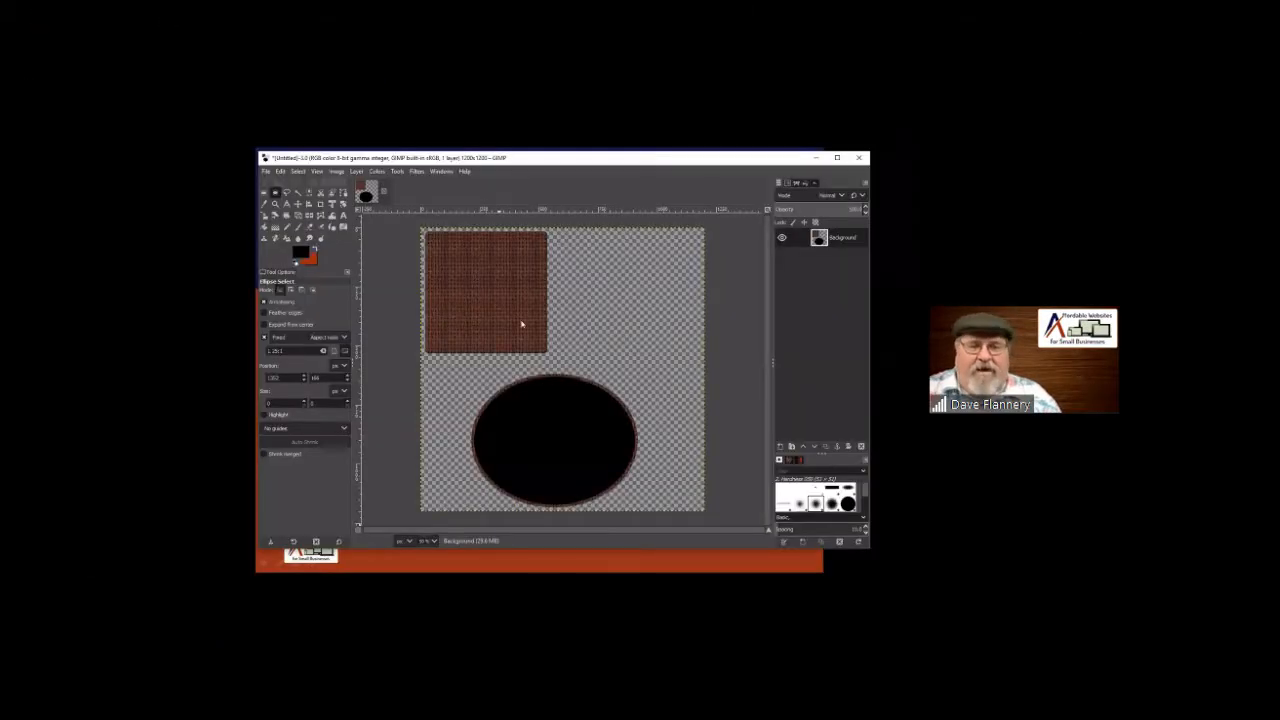
Close the untitled image, discarding its changes, and open the Another Cuppa Joe Background .xcf file.
{"action": "key", "text": "ctrl+w"}
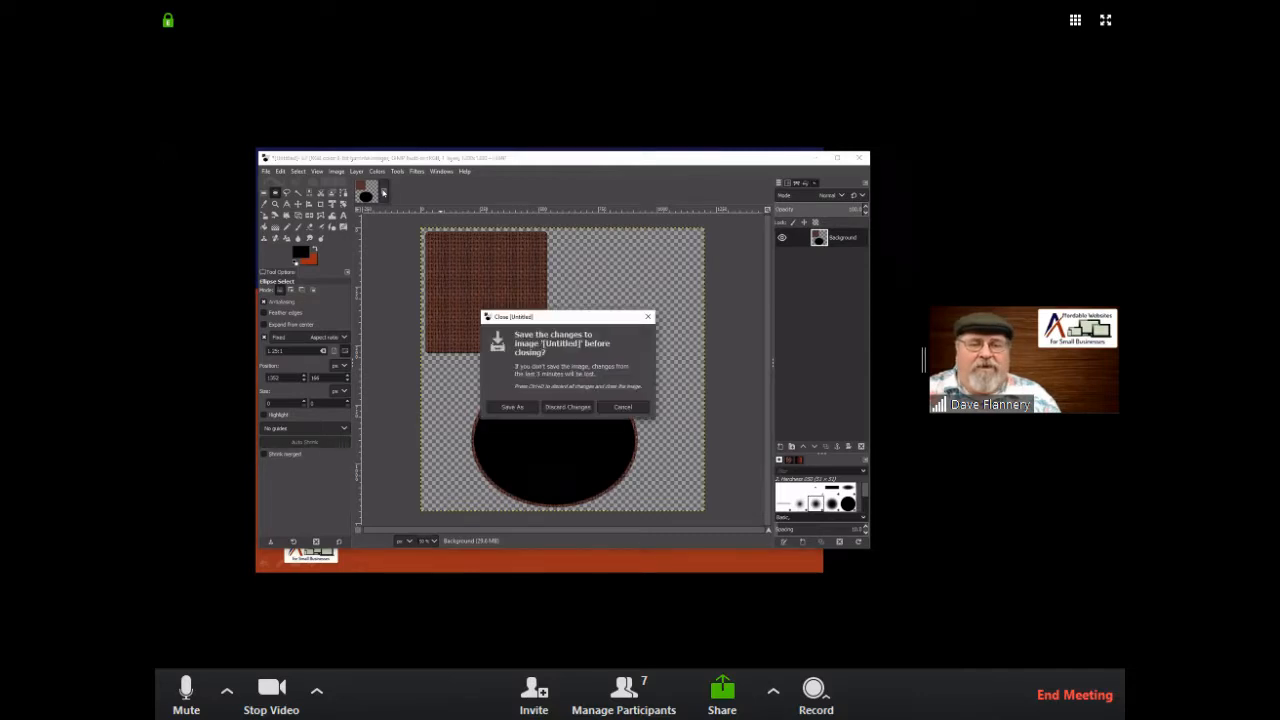
{"action": "left_click", "coordinate": [566, 407]}
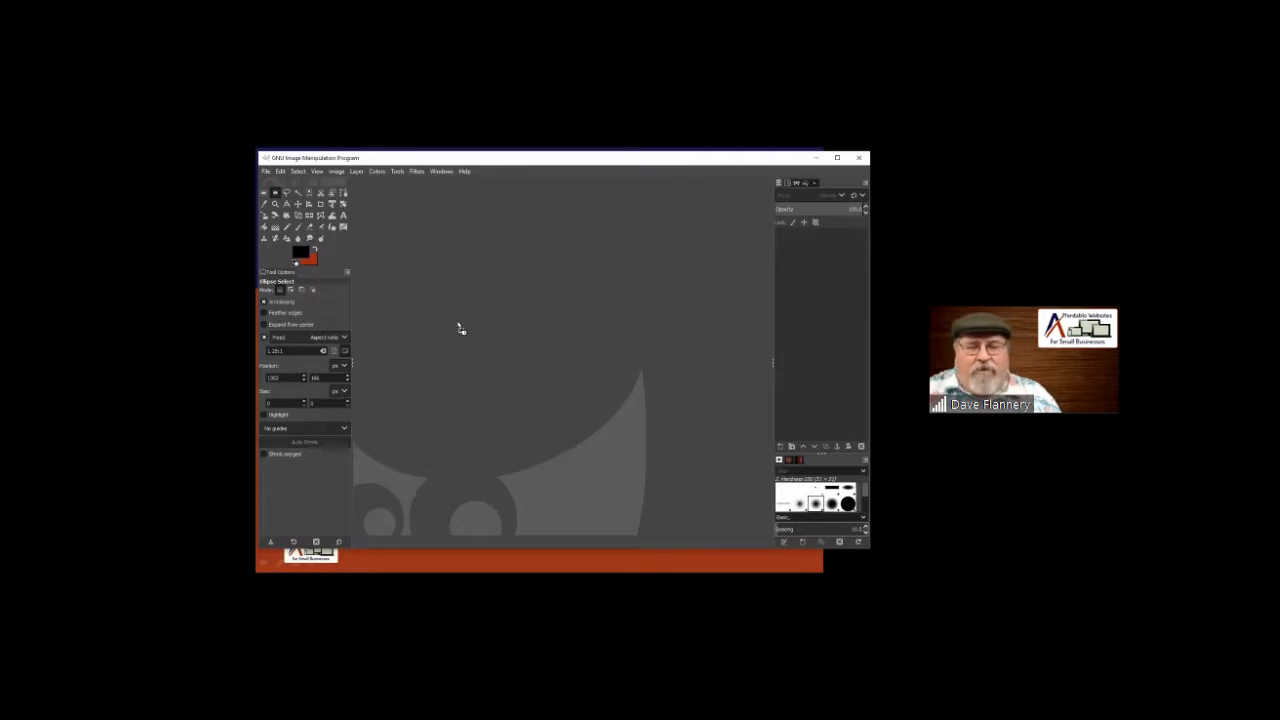
{"action": "left_click_drag", "start_coordinate": [628, 332], "coordinate": [575, 320]}
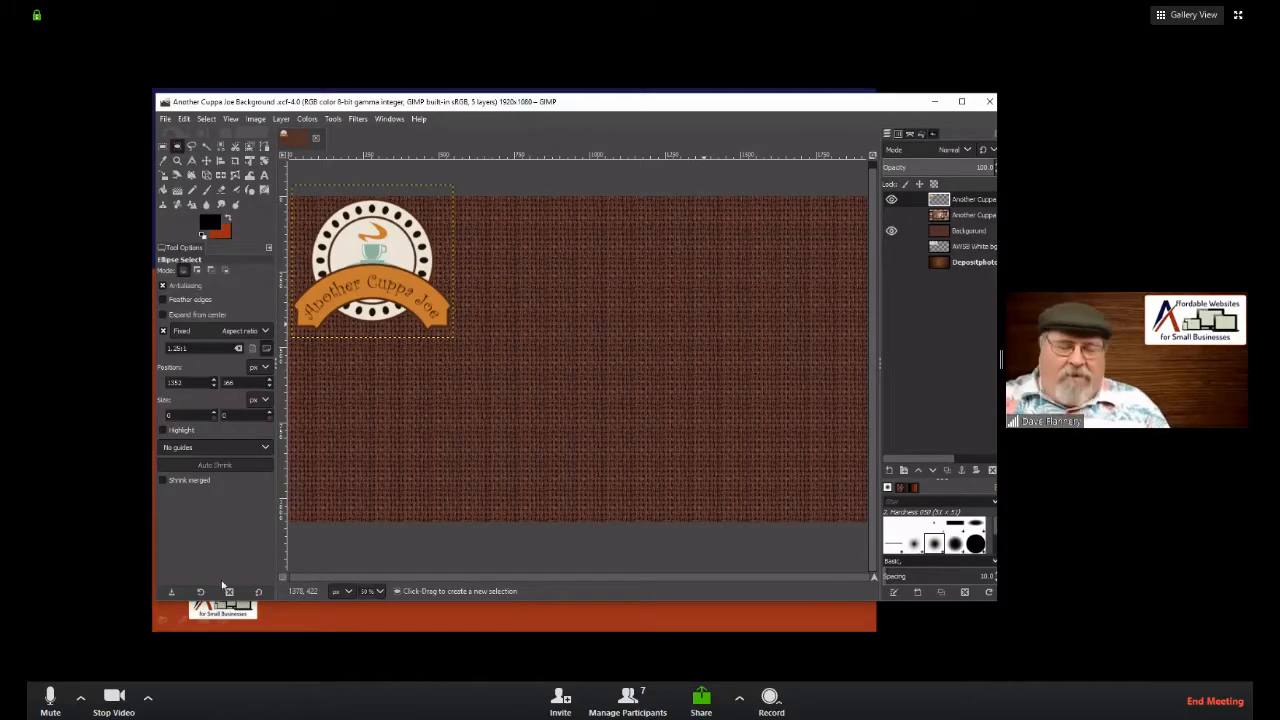
{"action": "left_click", "coordinate": [330, 624]}
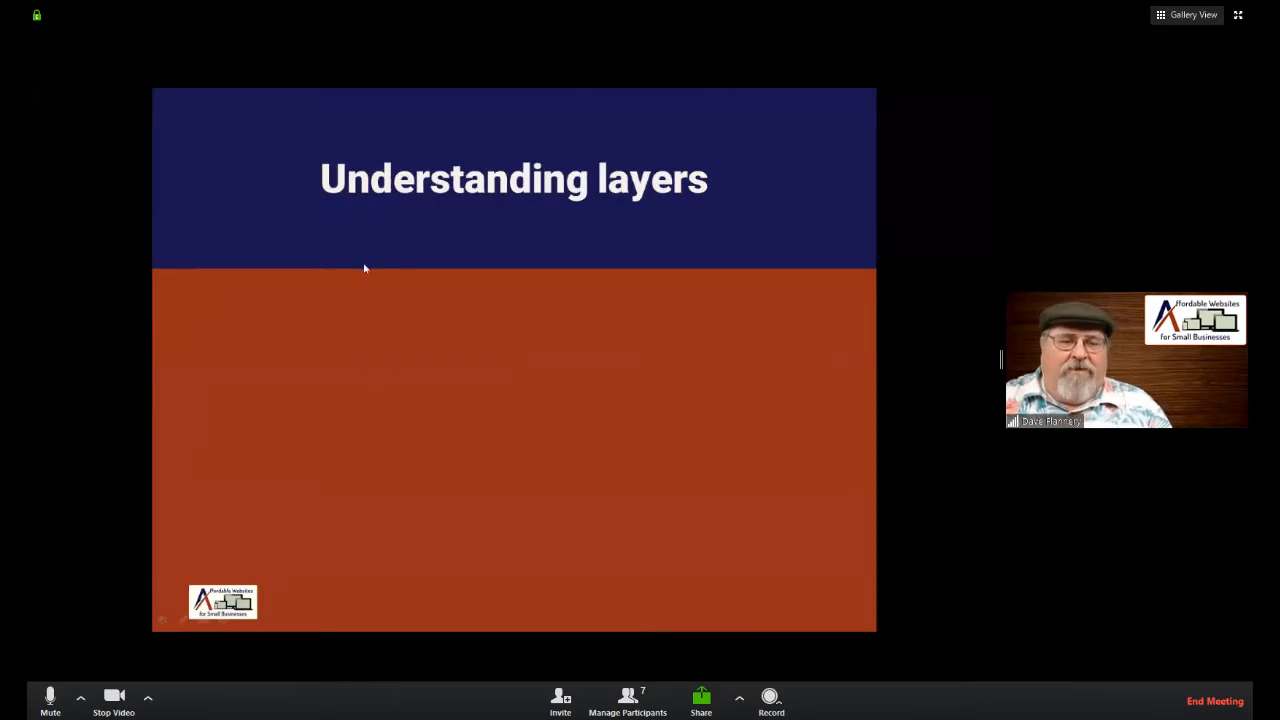
{"action": "left_click", "coordinate": [420, 311]}
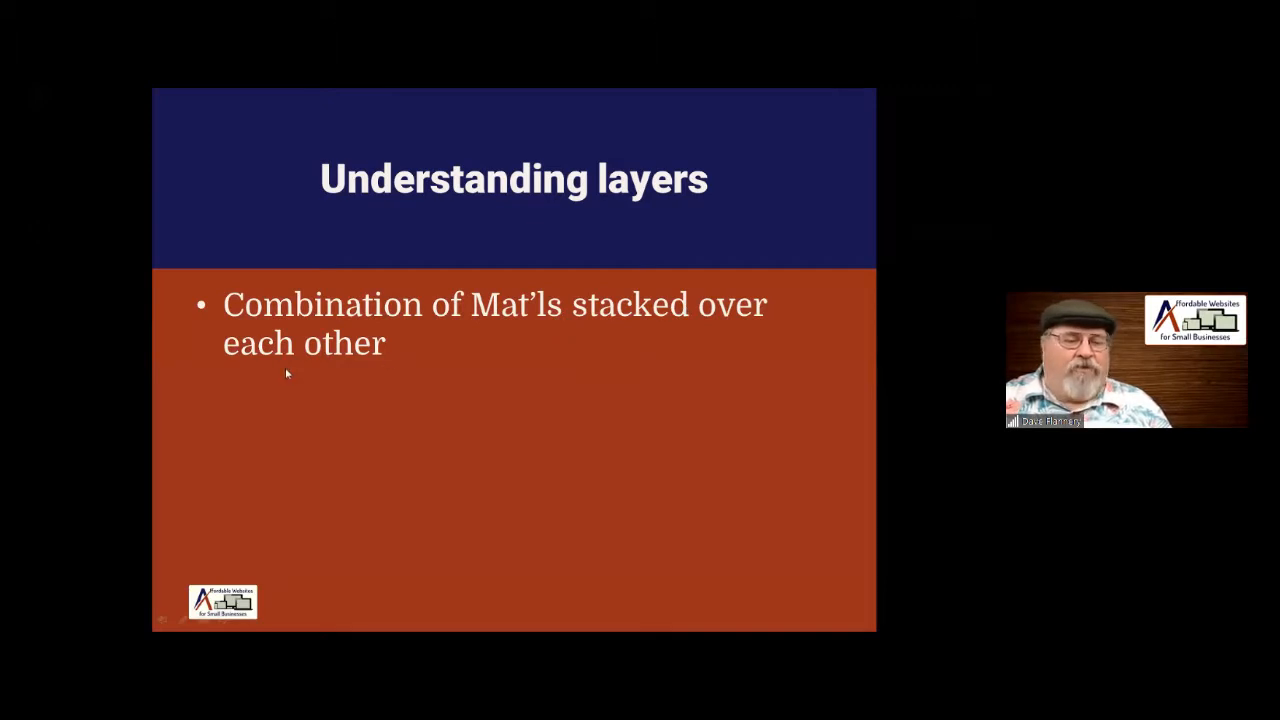
{"action": "left_click", "coordinate": [316, 342]}
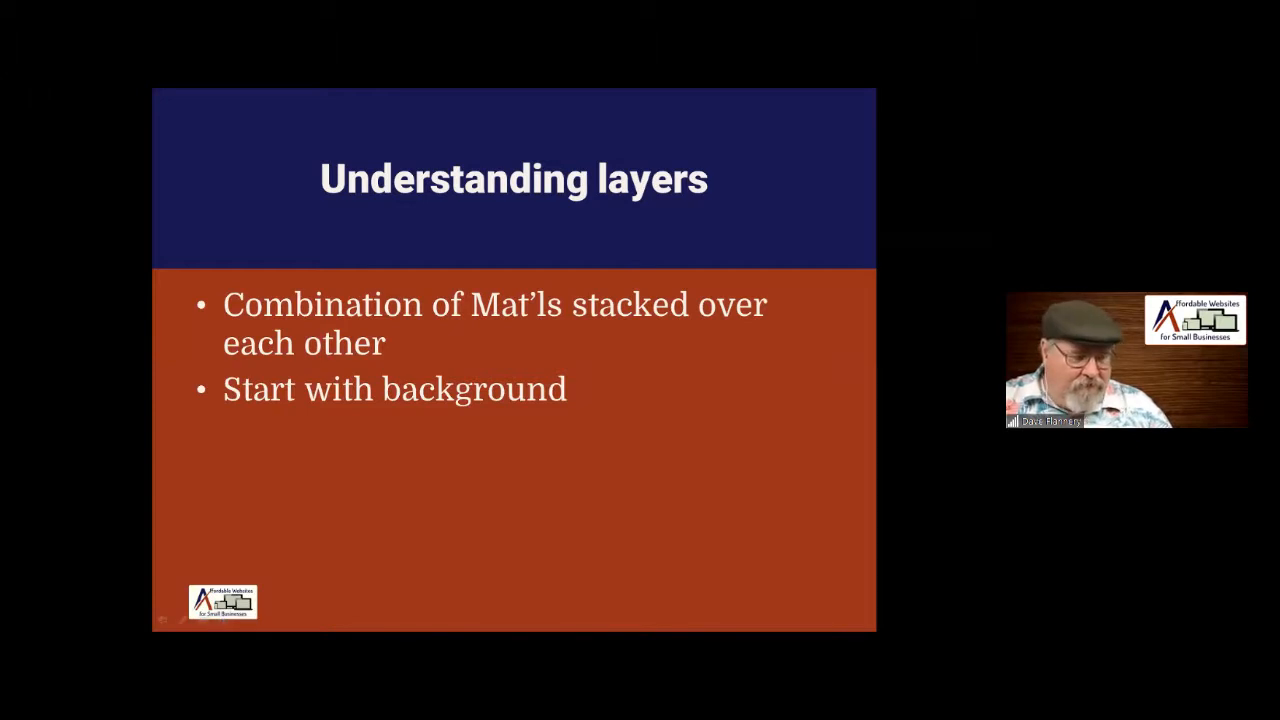
Return to GIMP, hide the Another Cuppa Joe logo layer and show the bottom Depositphotos wood layer.
{"action": "key", "text": "alt+Tab"}
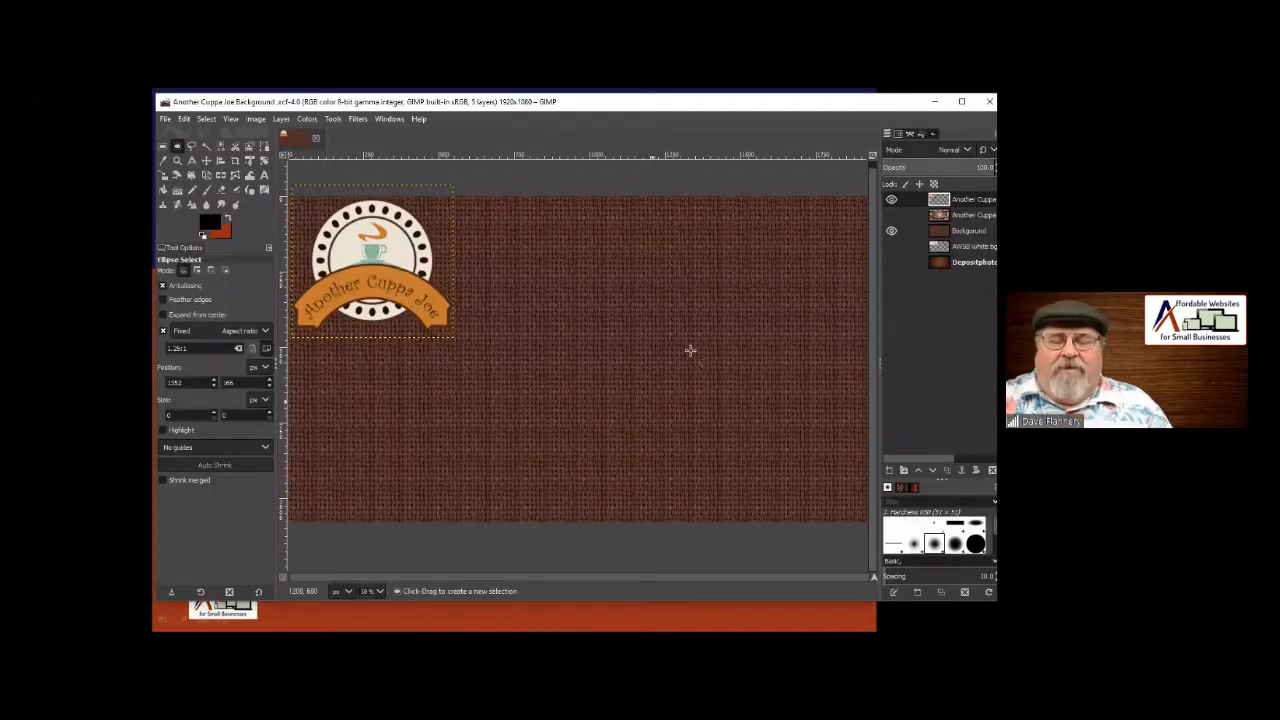
{"action": "left_click", "coordinate": [891, 200]}
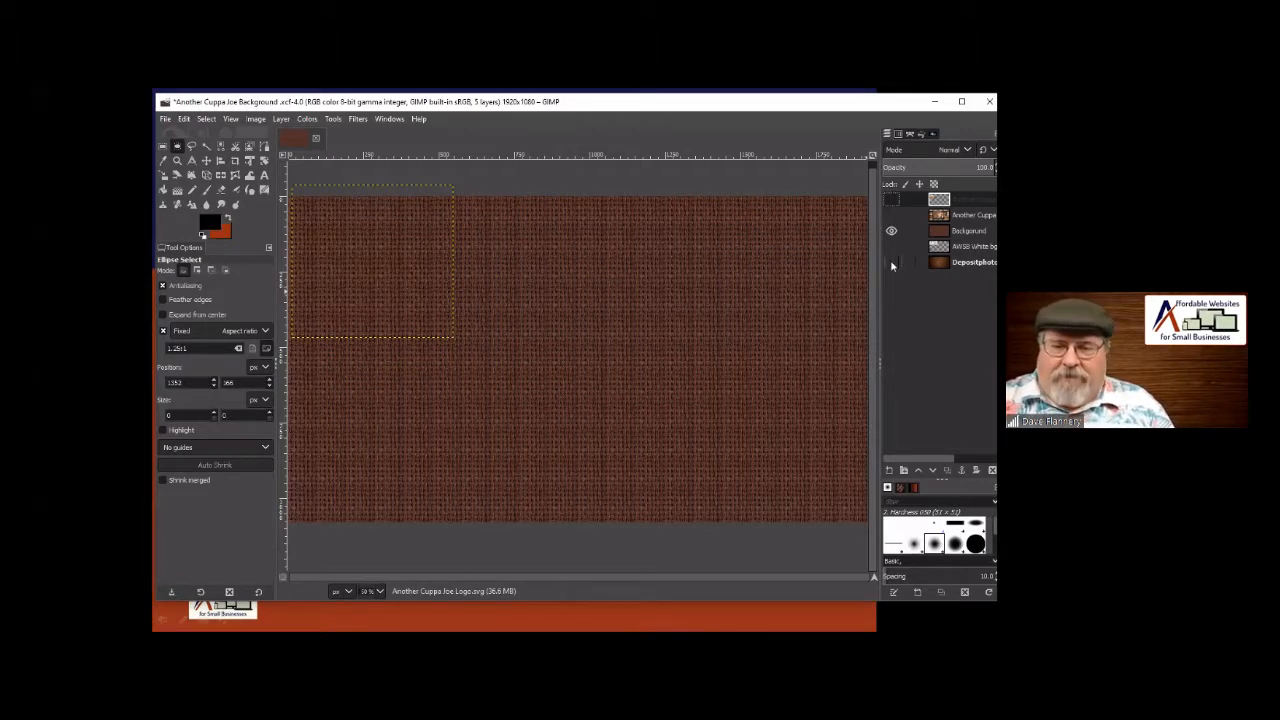
{"action": "left_click", "coordinate": [891, 262]}
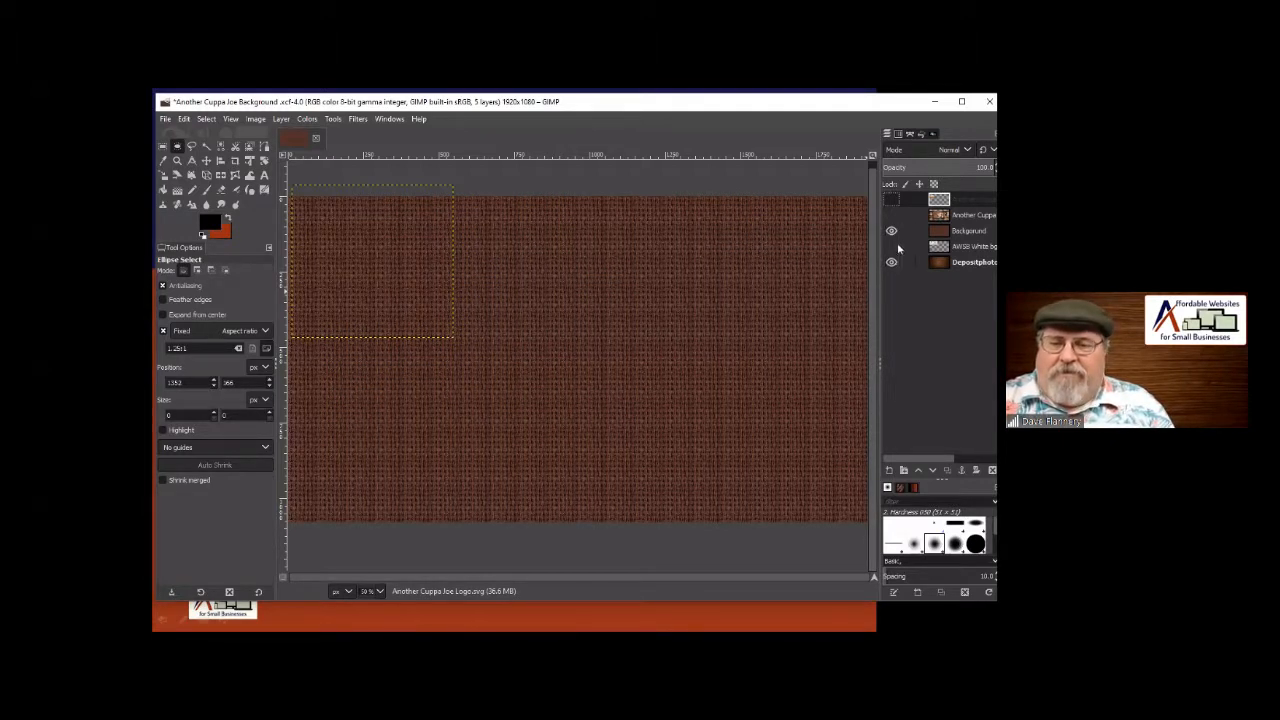
Toggle the visibility of the Background and Another Cuppa picture layers, leaving both hidden above the wood layer.
{"action": "left_click", "coordinate": [892, 231]}
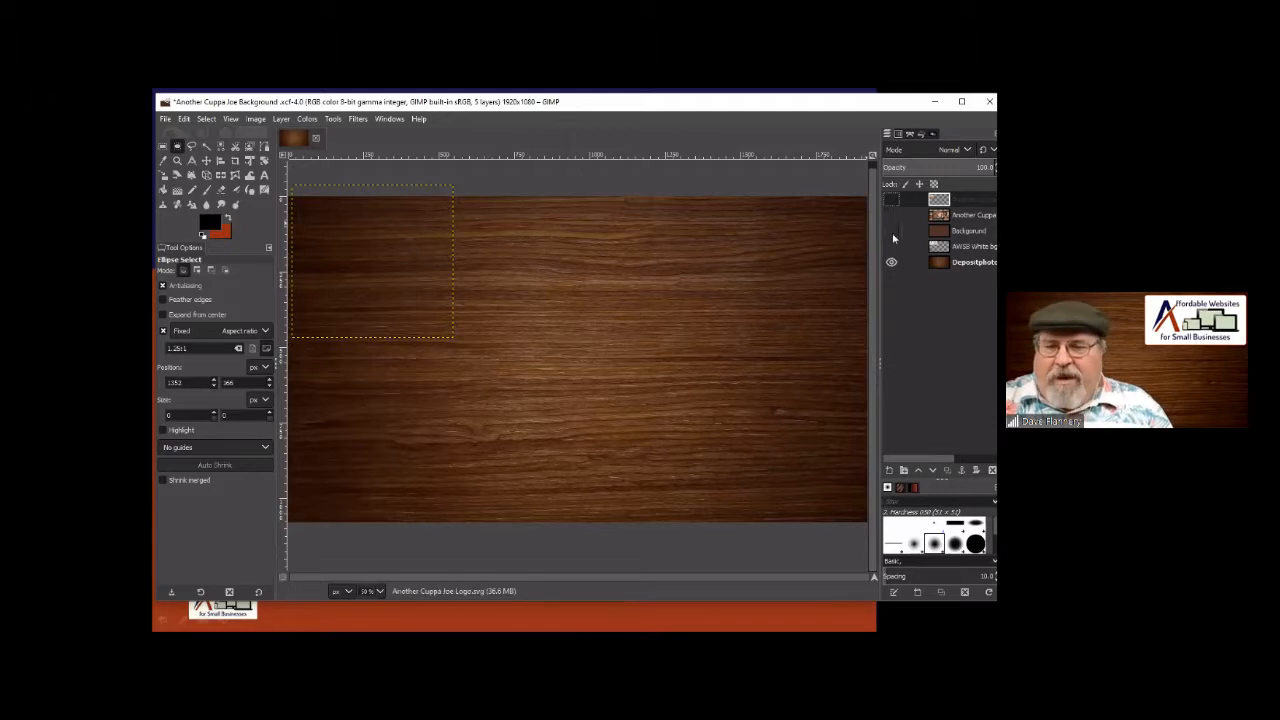
{"action": "left_click", "coordinate": [892, 232]}
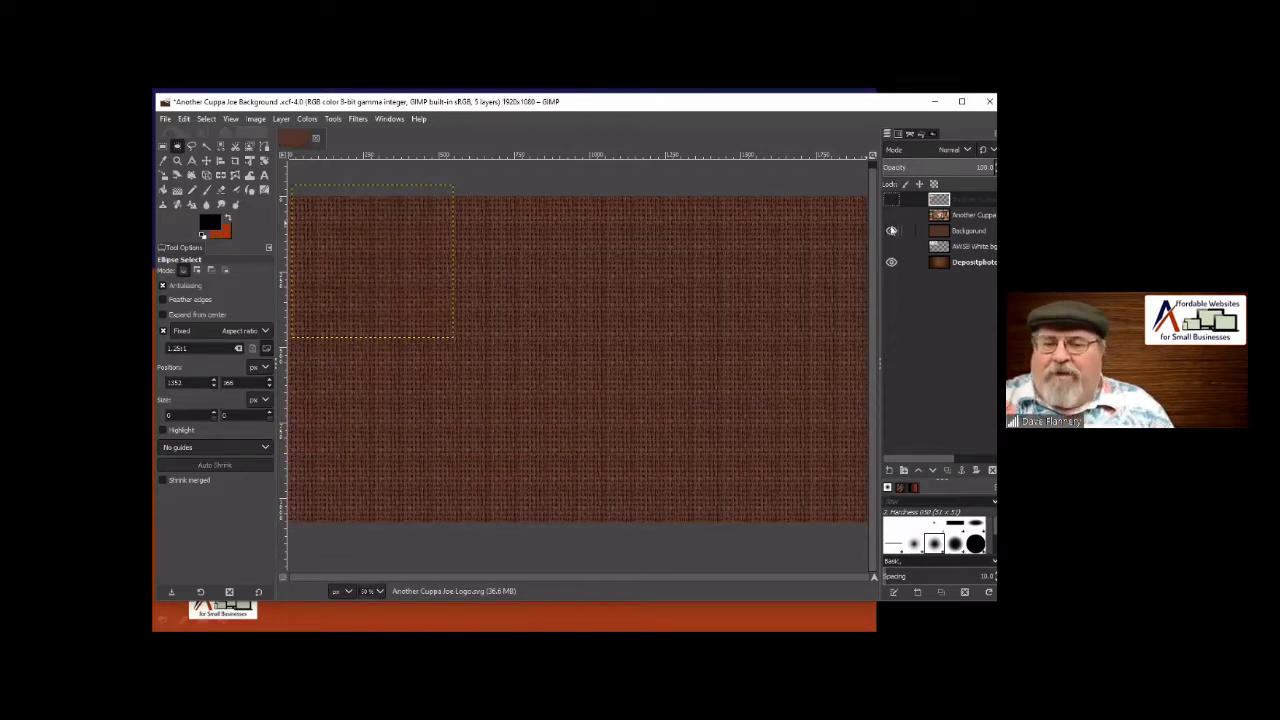
{"action": "left_click", "coordinate": [891, 216]}
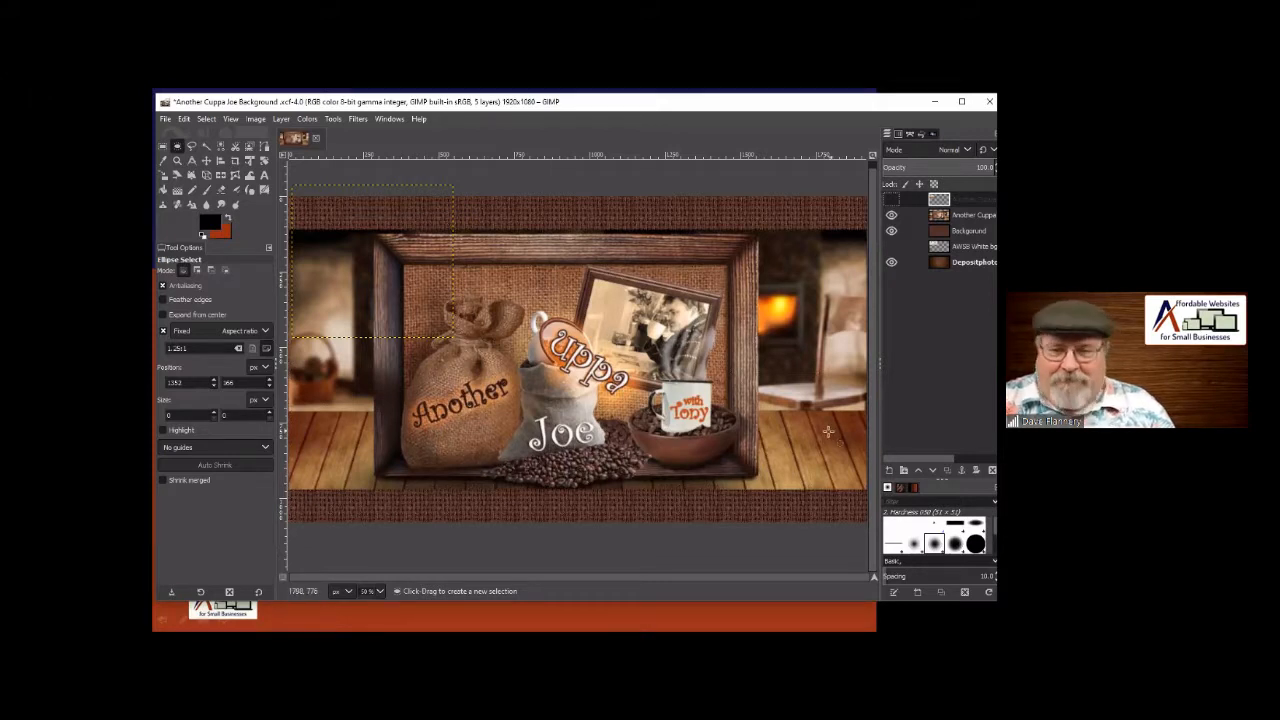
{"action": "left_click", "coordinate": [891, 216]}
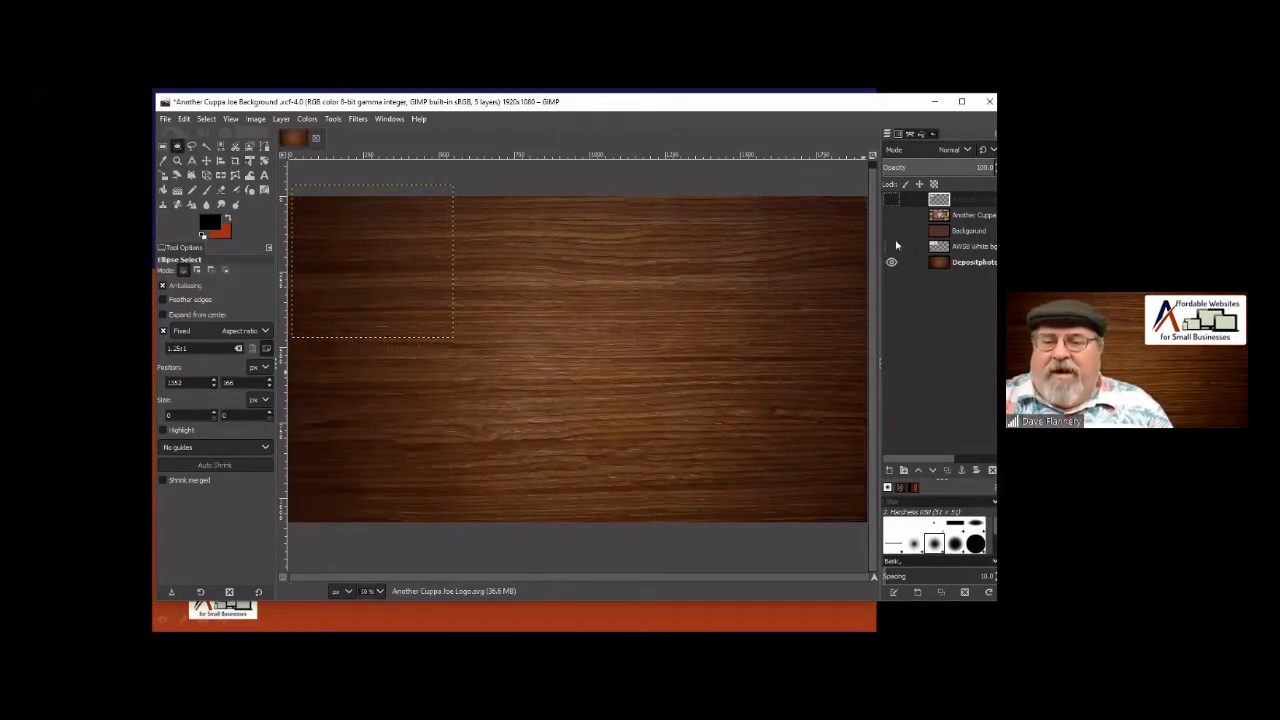
Show the AWSB White logo layer and add a new 1920 × 1080 px layer filled with white at the top of the stack.
{"action": "left_click", "coordinate": [891, 246]}
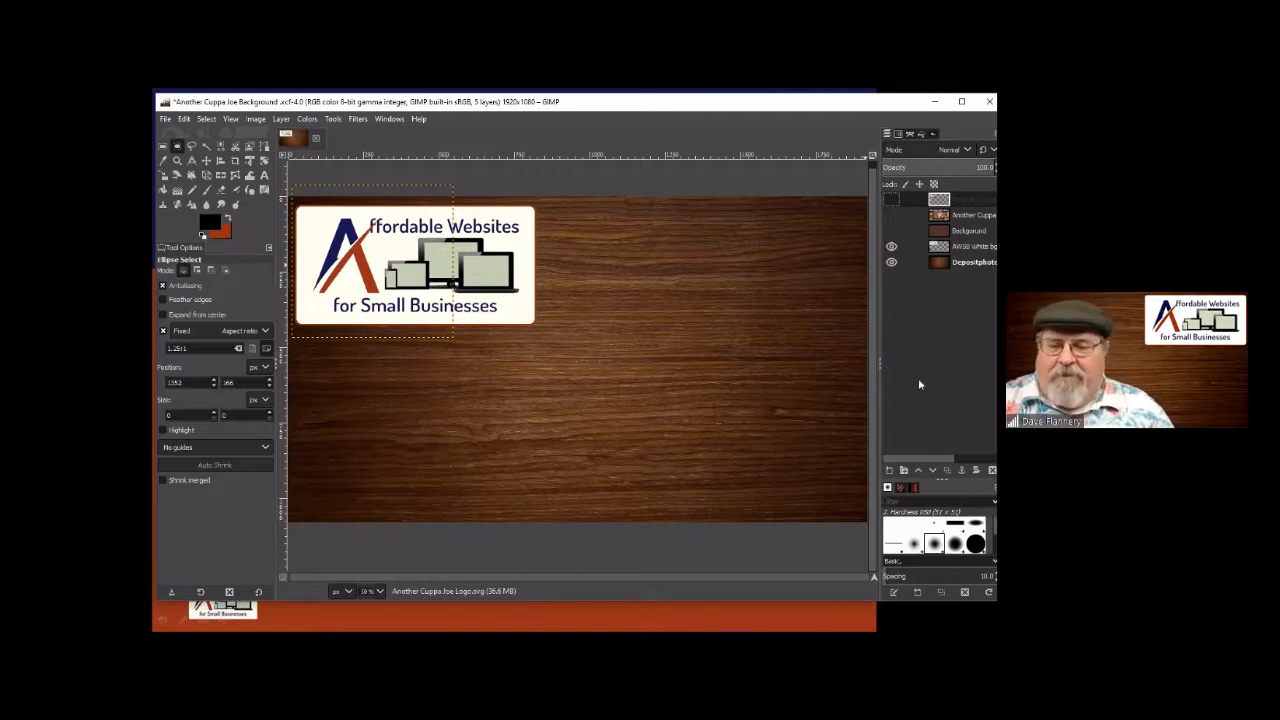
{"action": "left_click", "coordinate": [889, 474]}
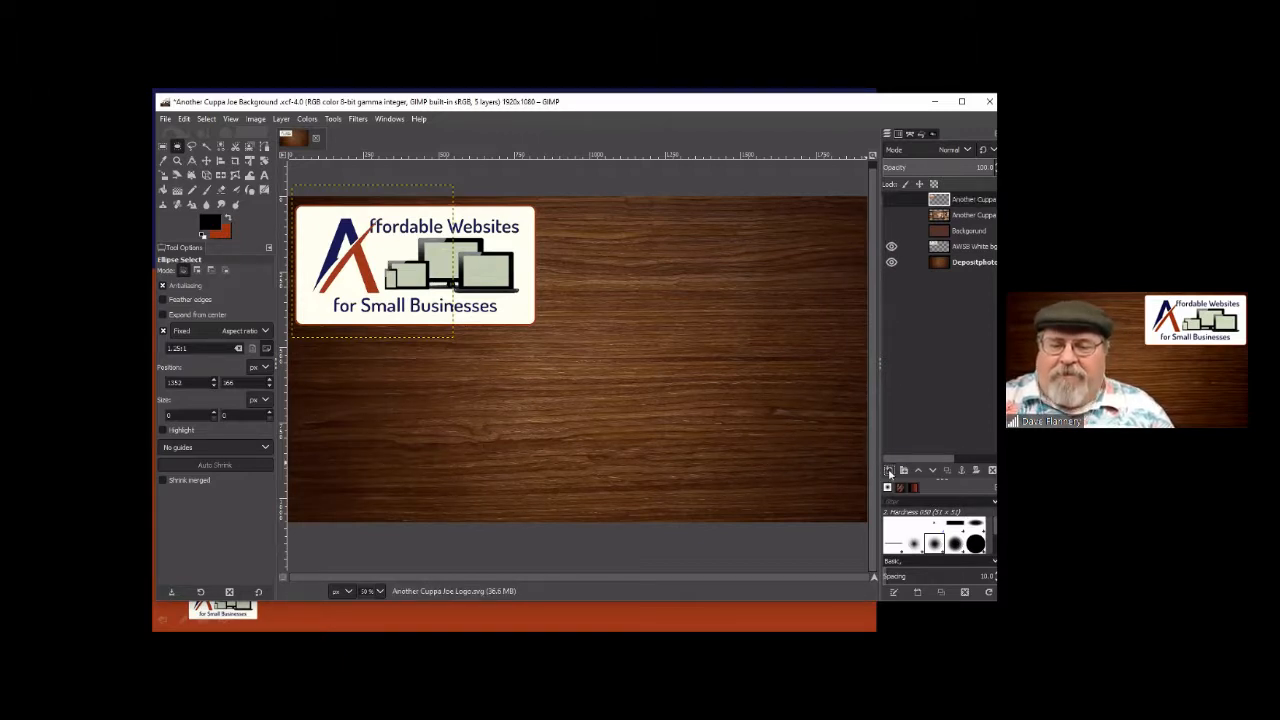
{"action": "left_click", "coordinate": [889, 474]}
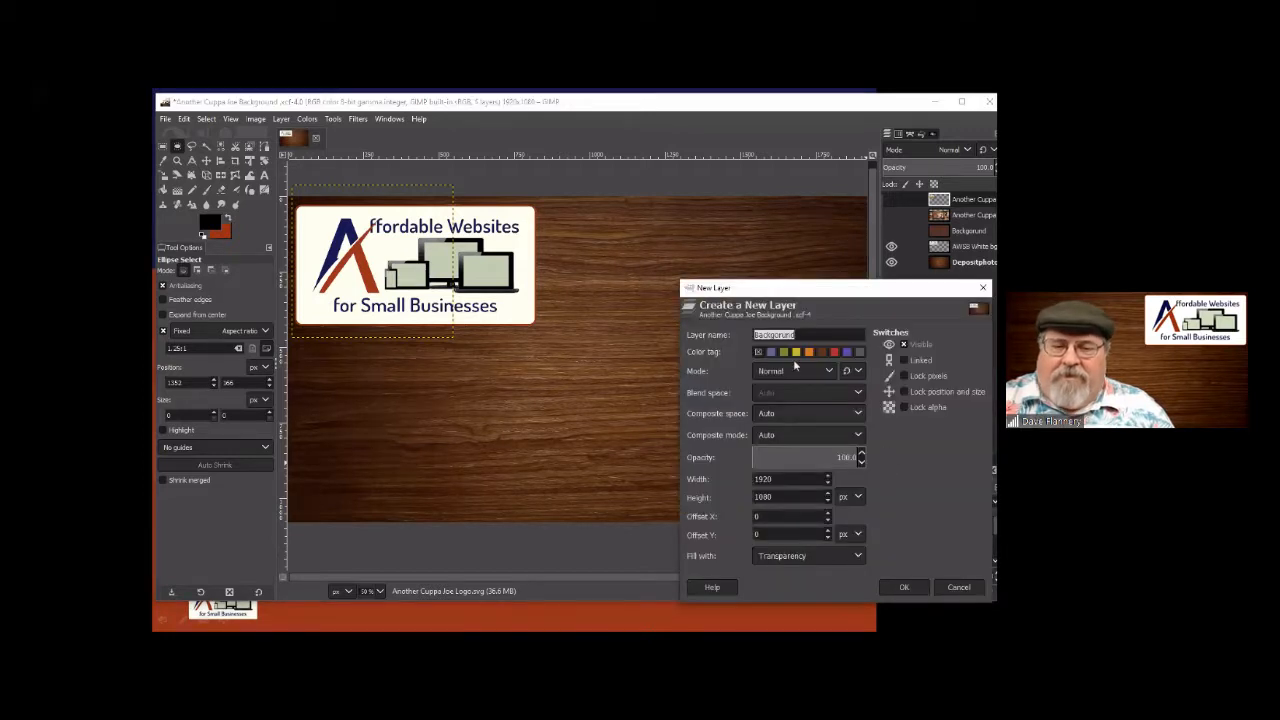
{"action": "left_click", "coordinate": [778, 557]}
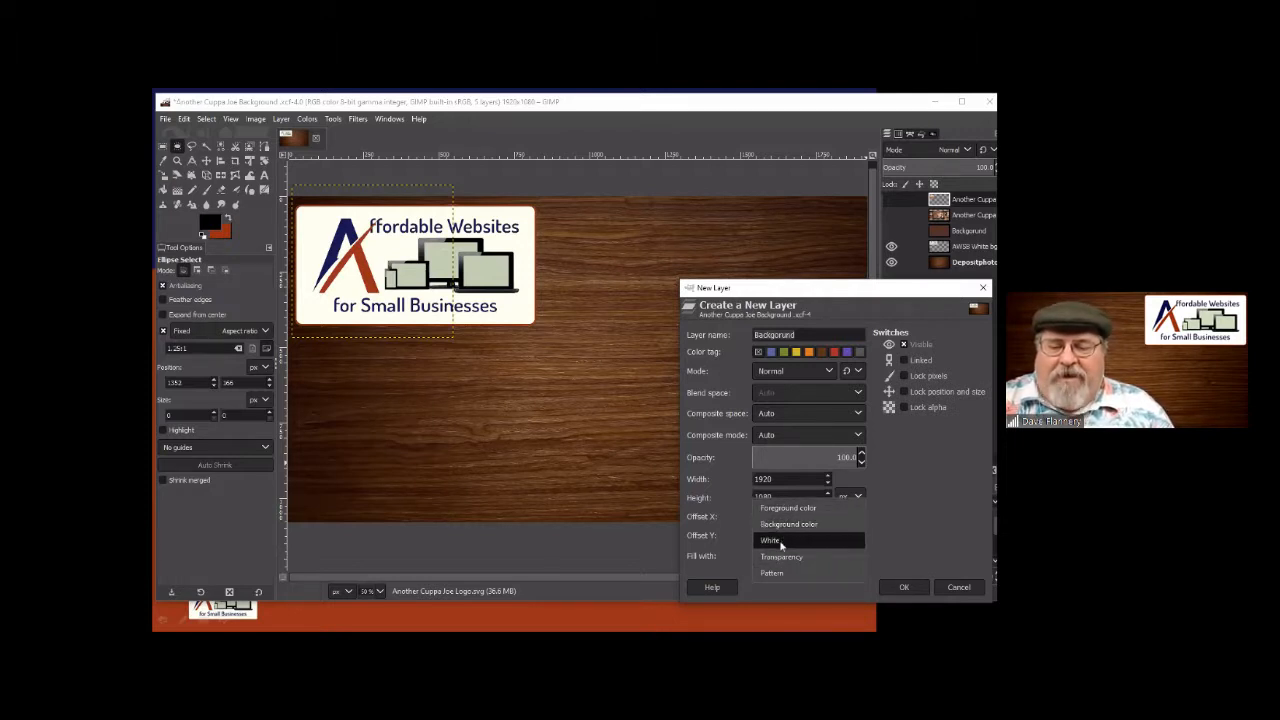
{"action": "left_click", "coordinate": [781, 541]}
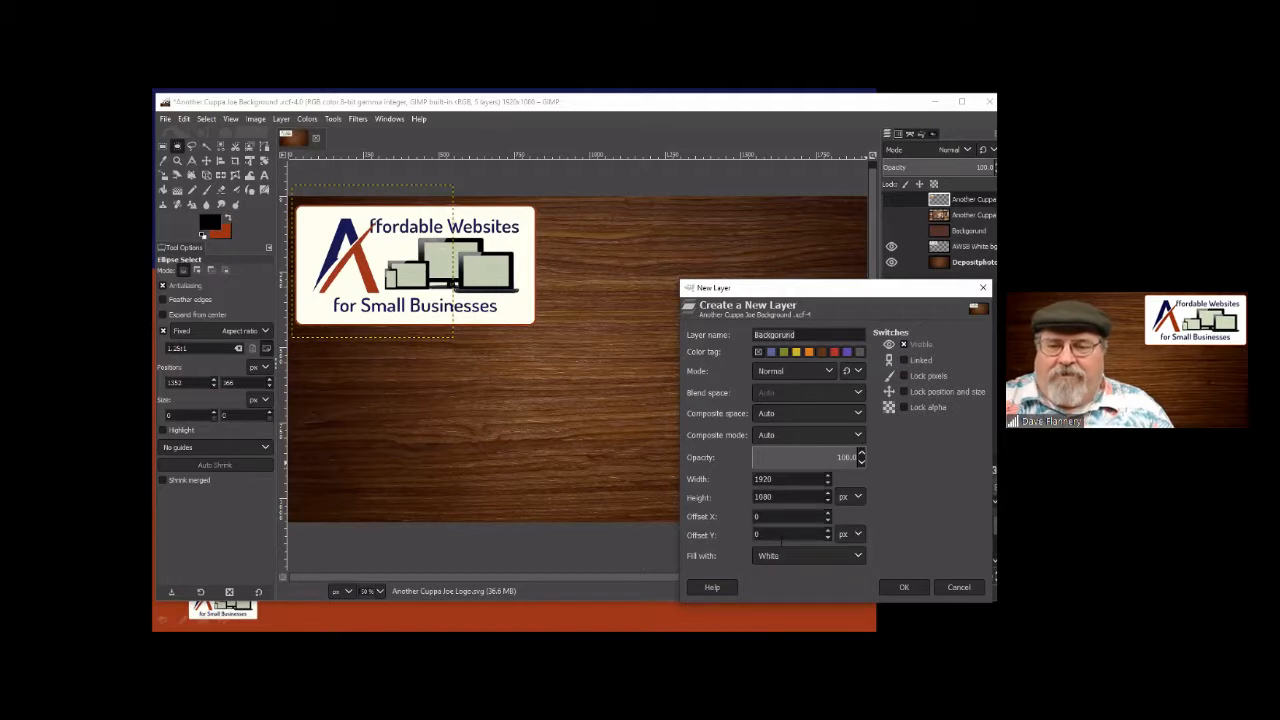
{"action": "left_click", "coordinate": [903, 587]}
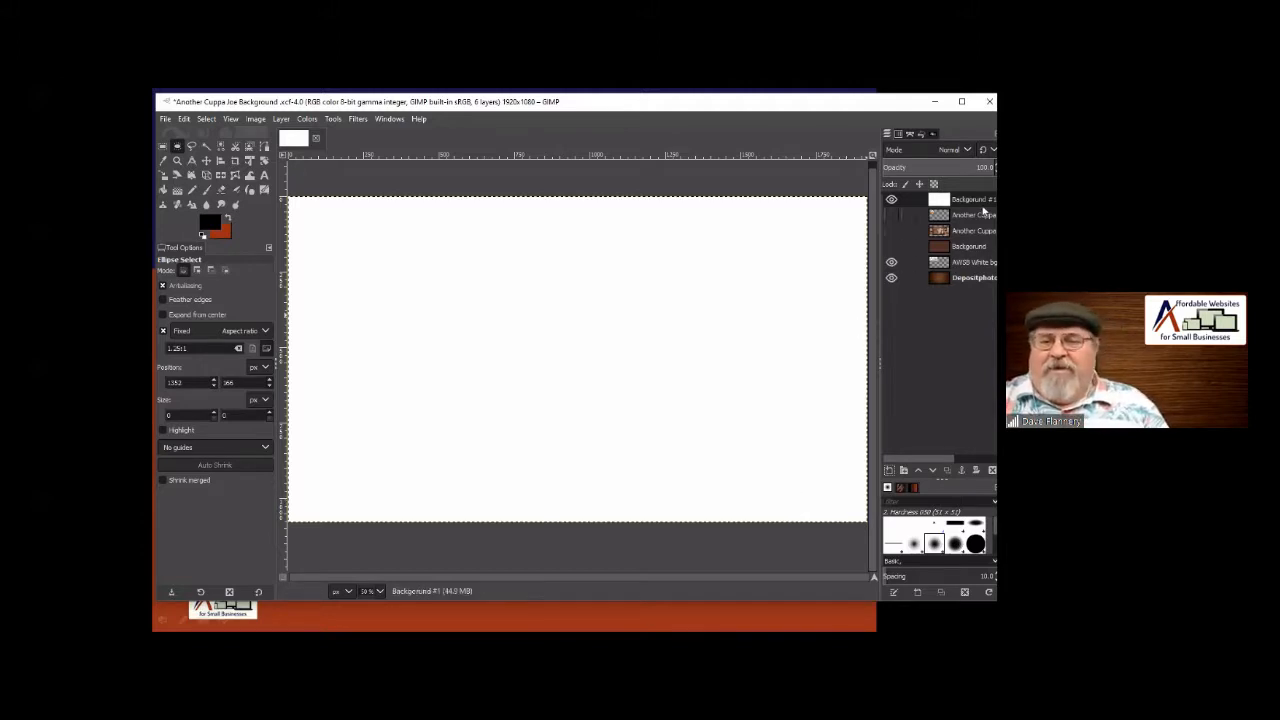
Try to move the white Background #1 layer down to the bottom of the layer stack.
{"action": "double_click", "coordinate": [970, 201]}
{"action": "left_click_drag", "start_coordinate": [970, 201], "coordinate": [965, 275]}
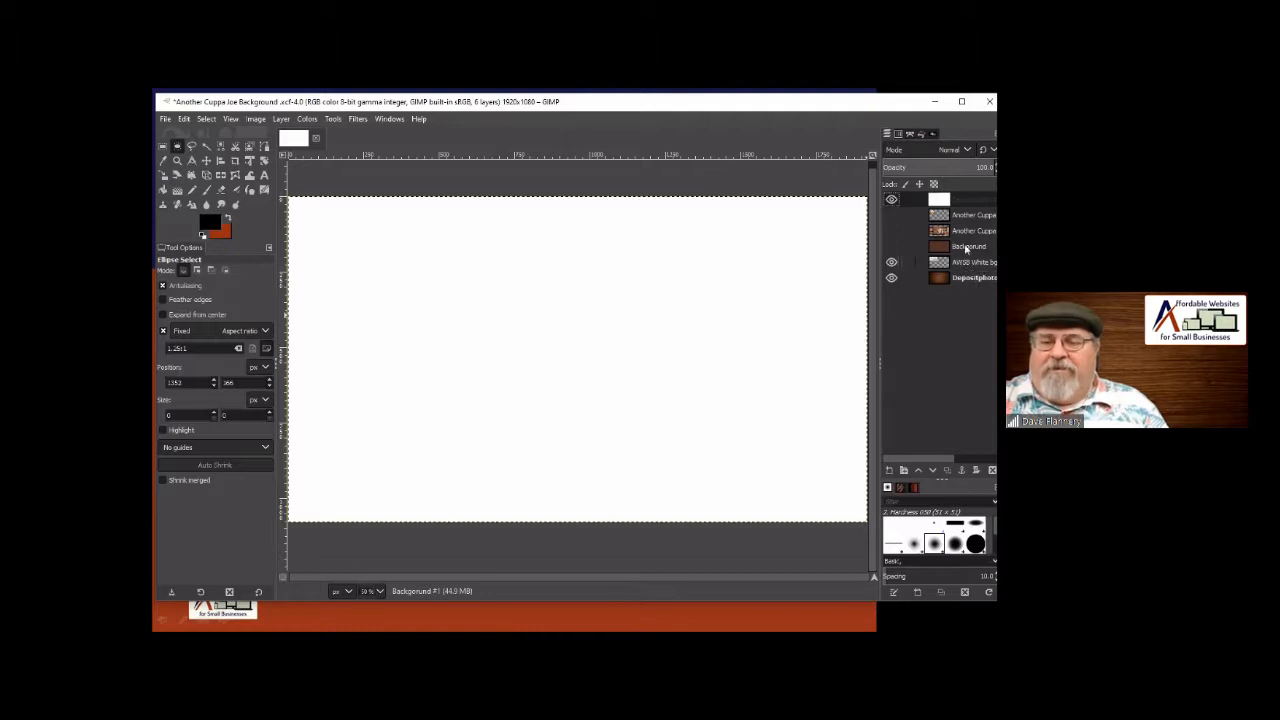
{"action": "left_click_drag", "start_coordinate": [954, 201], "coordinate": [880, 262]}
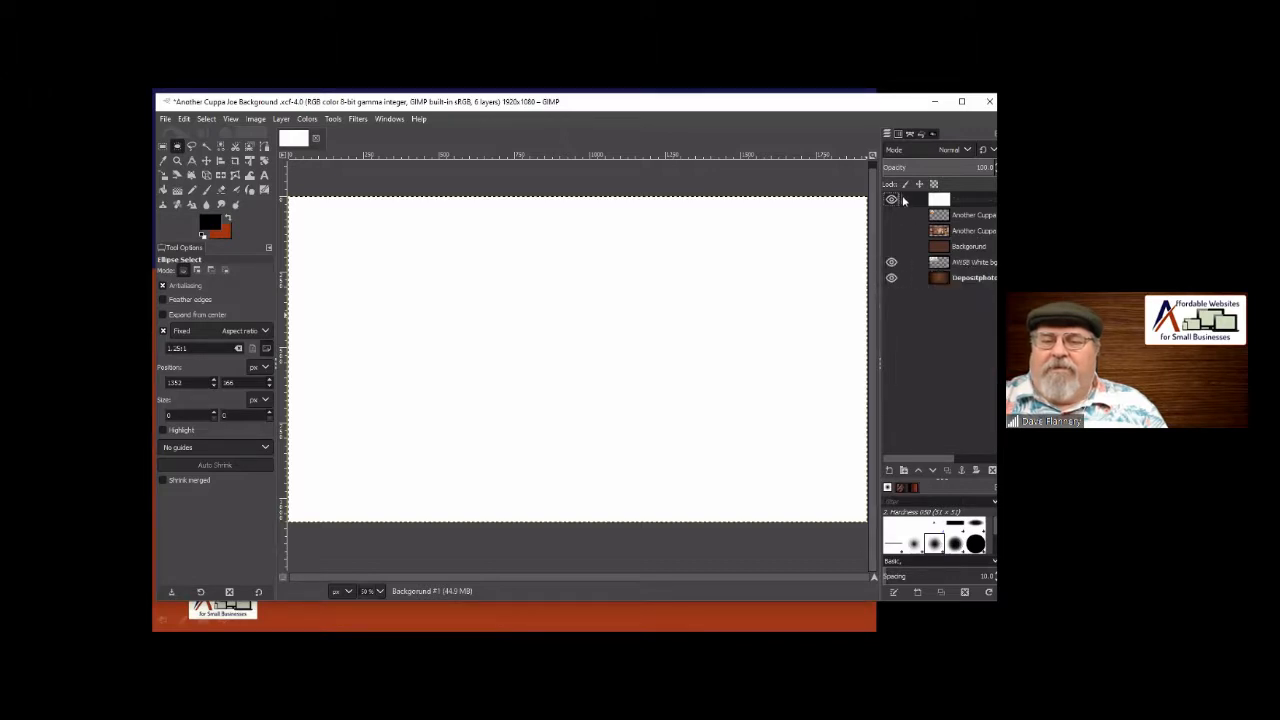
{"action": "left_click_drag", "start_coordinate": [912, 202], "coordinate": [901, 320]}
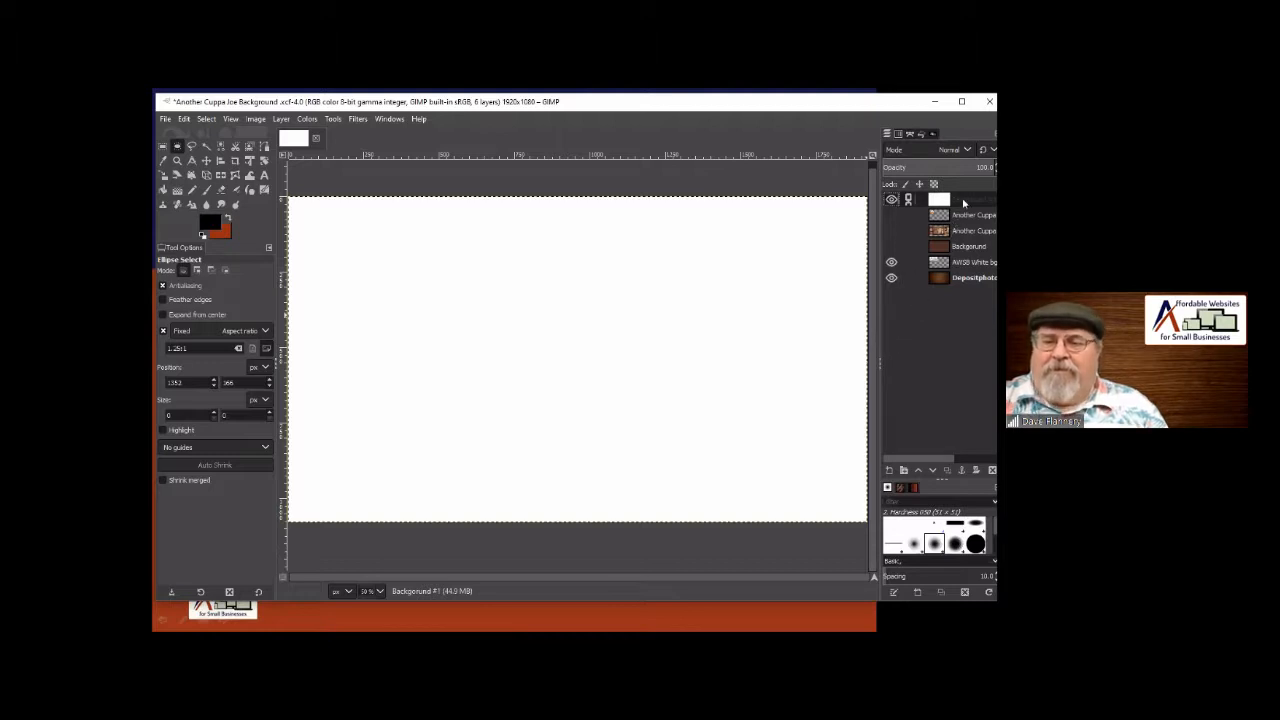
{"action": "left_click", "coordinate": [909, 200]}
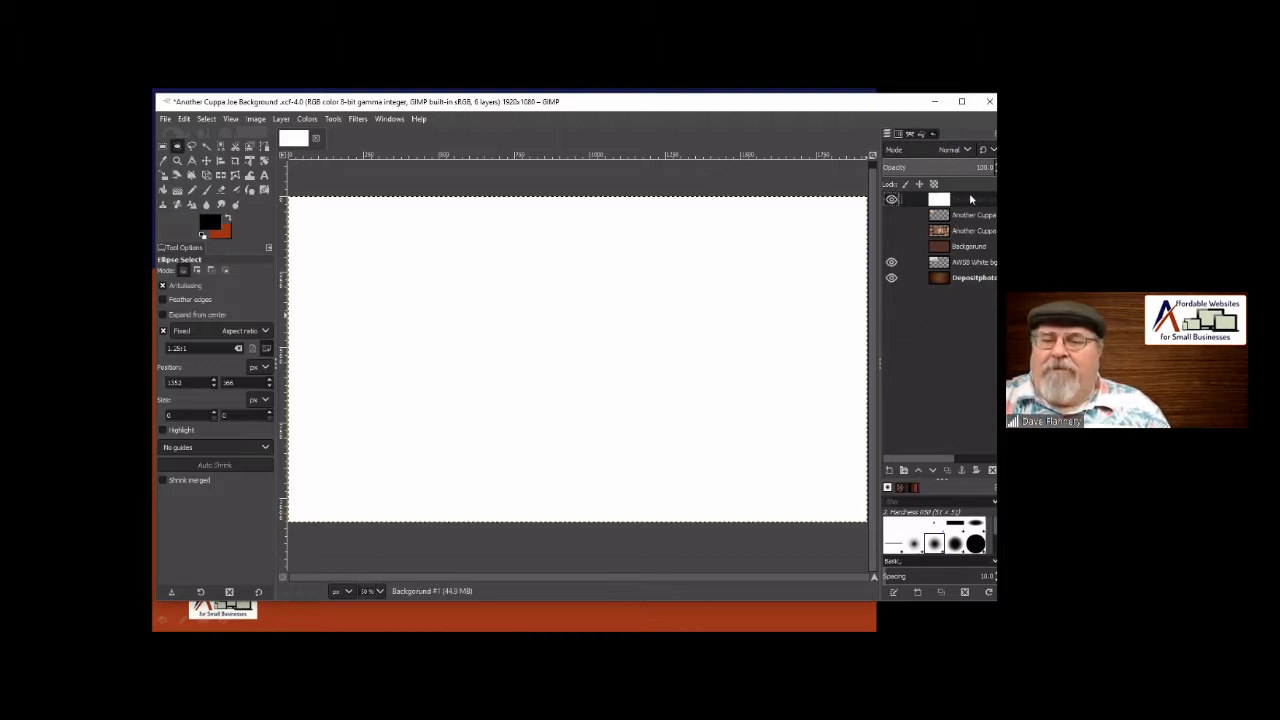
{"action": "left_click_drag", "start_coordinate": [970, 200], "coordinate": [895, 287]}
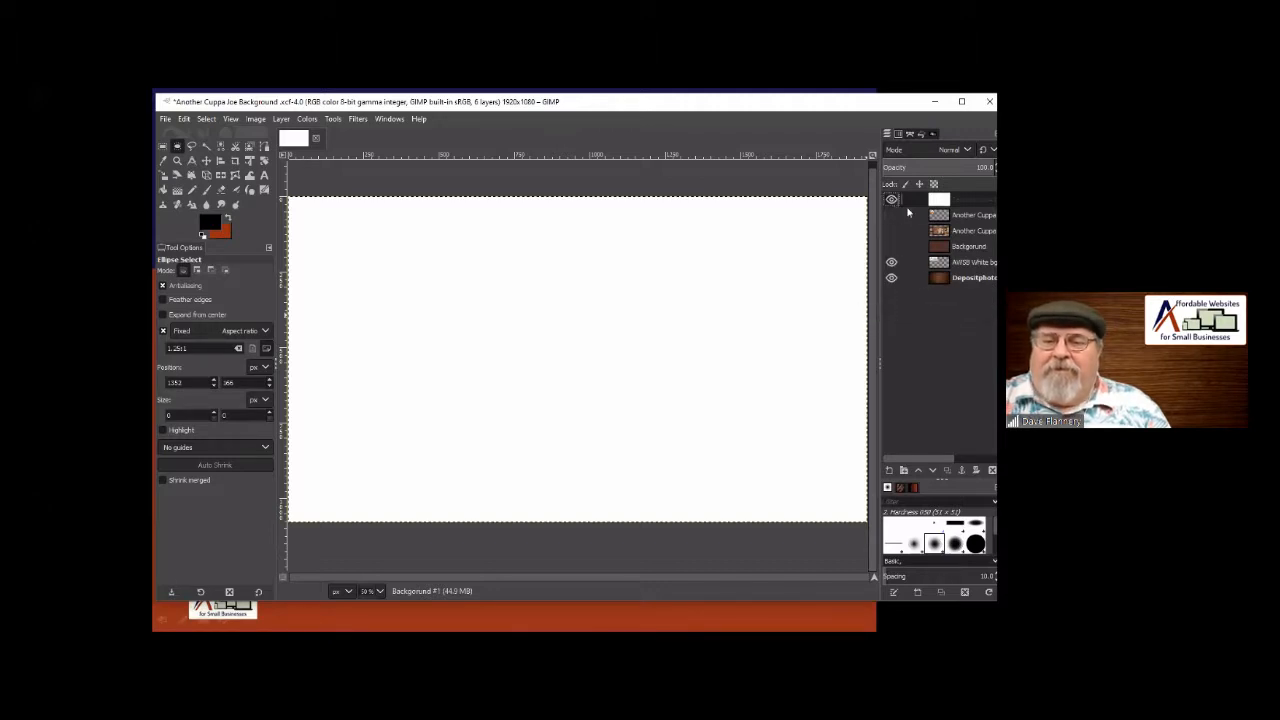
{"action": "key", "text": "Down"}
{"action": "key", "text": "Down"}
{"action": "key", "text": "Down"}
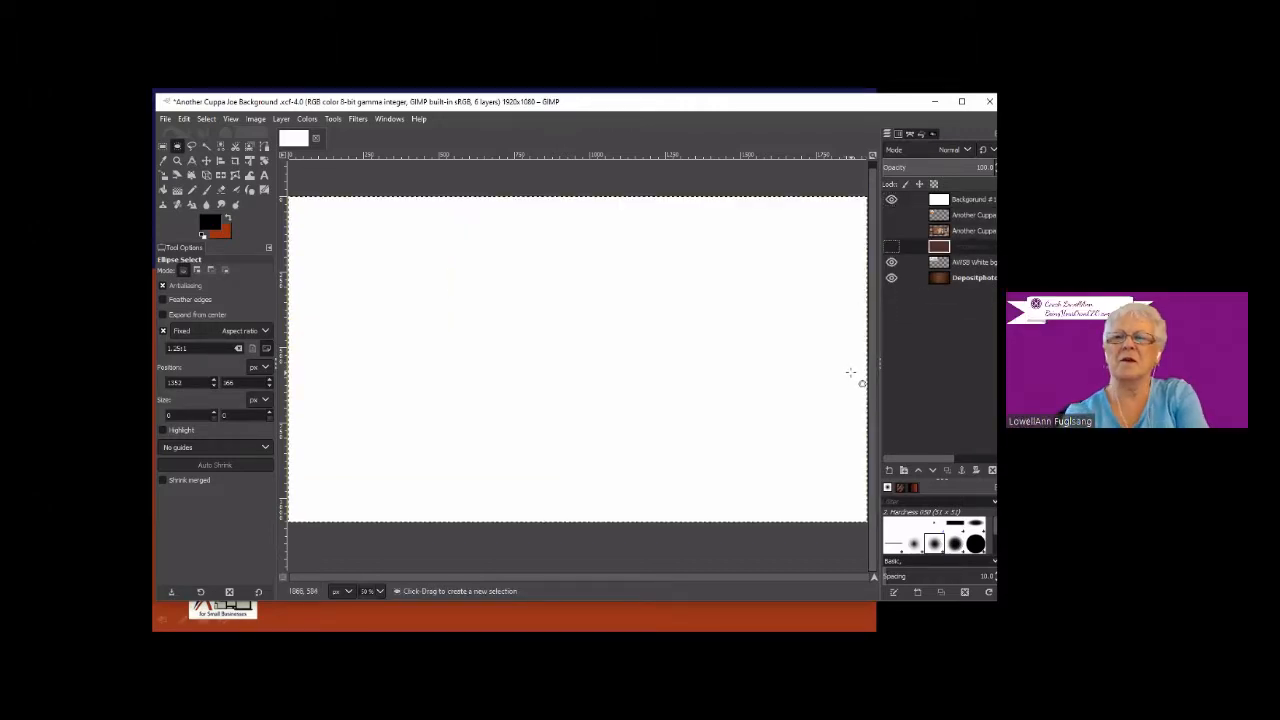
{"action": "key", "text": "Down"}
{"action": "key", "text": "Down"}
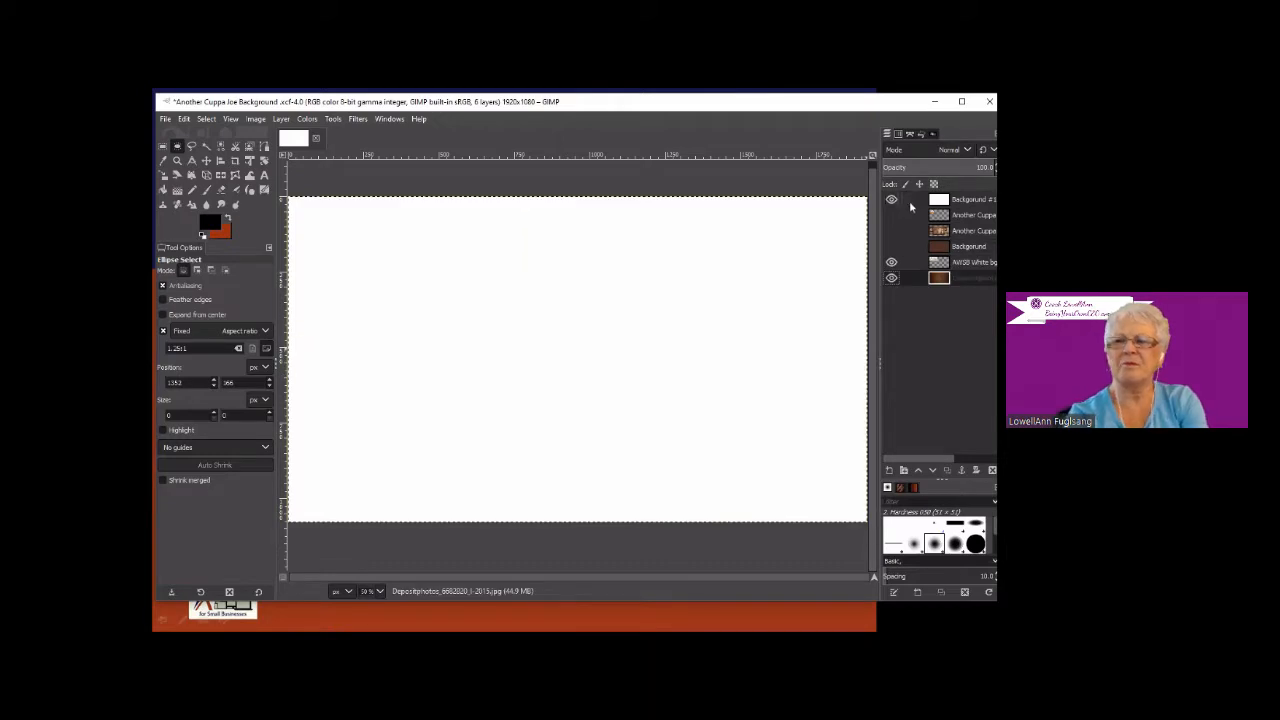
{"action": "left_click_drag", "start_coordinate": [912, 205], "coordinate": [888, 299]}
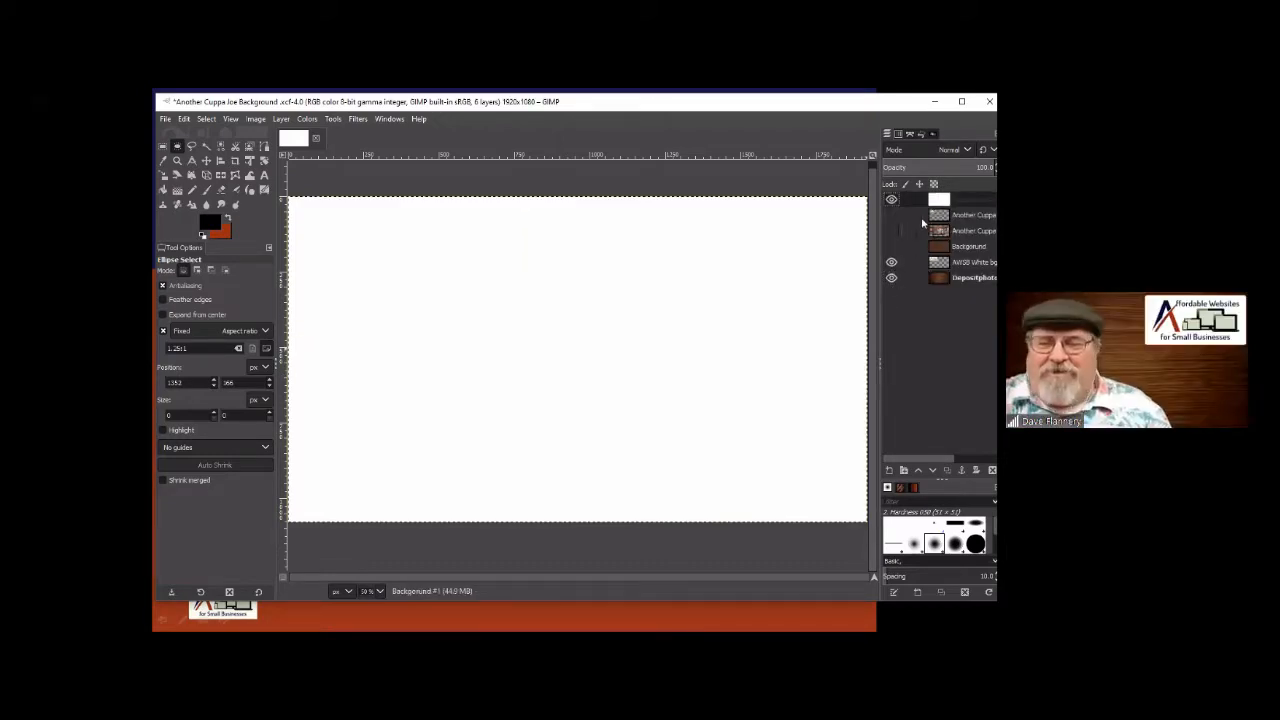
Hide the white Background #1 layer and try again to move it beneath the other layers.
{"action": "left_click", "coordinate": [892, 200]}
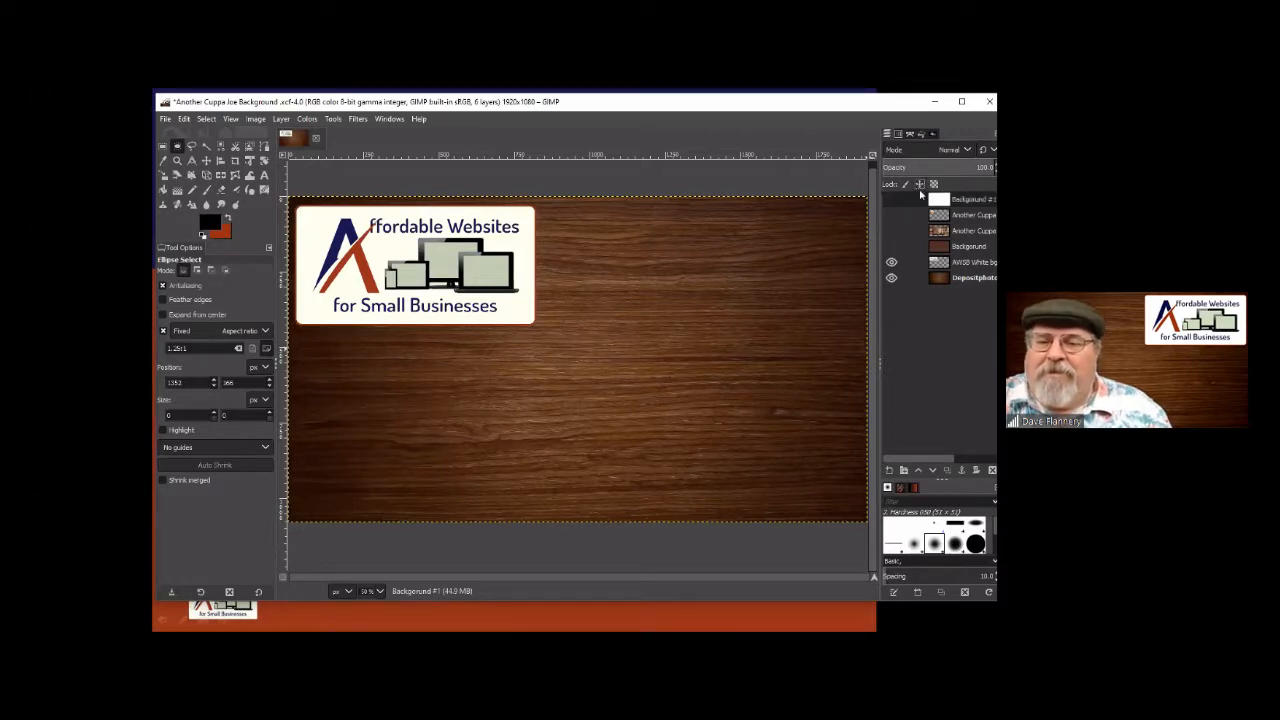
{"action": "left_click_drag", "start_coordinate": [938, 200], "coordinate": [925, 242]}
{"action": "left_click_drag", "start_coordinate": [888, 304], "coordinate": [888, 305]}
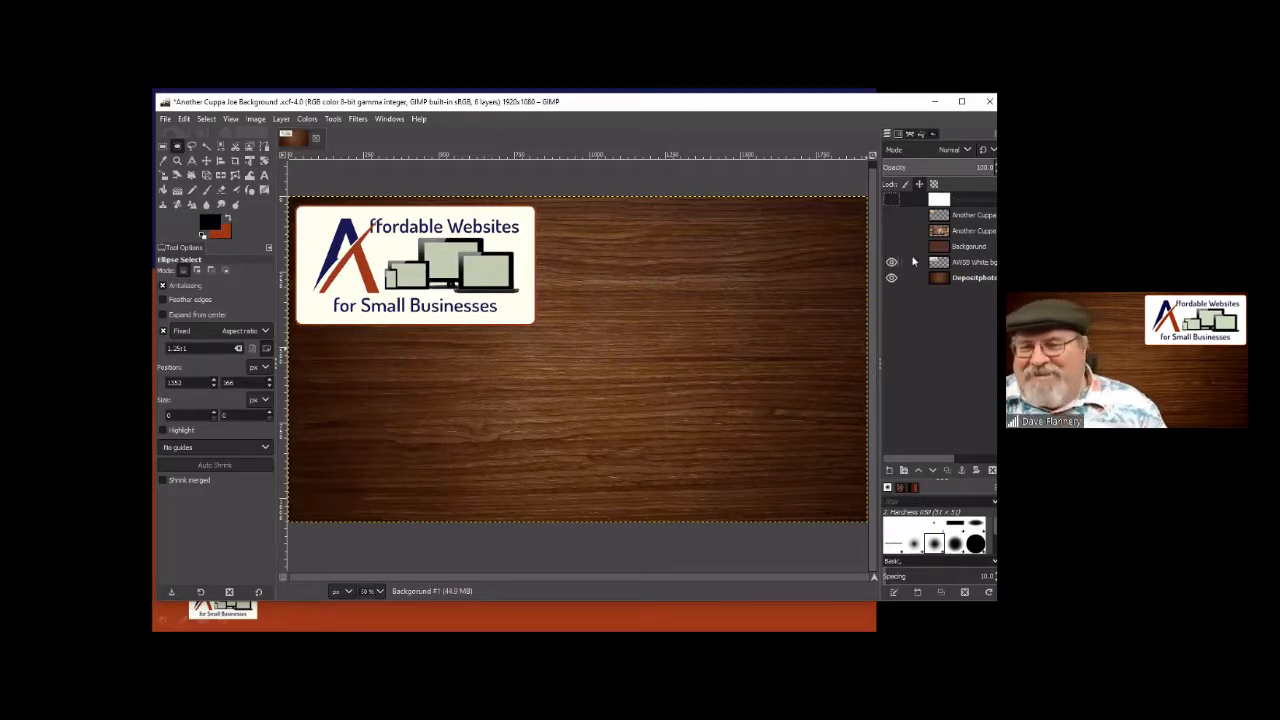
Toggle the white layer's visibility on and off, leaving it hidden, and reposition the image window so the whole layer list shows.
{"action": "left_click", "coordinate": [892, 200]}
{"action": "left_click", "coordinate": [892, 200]}
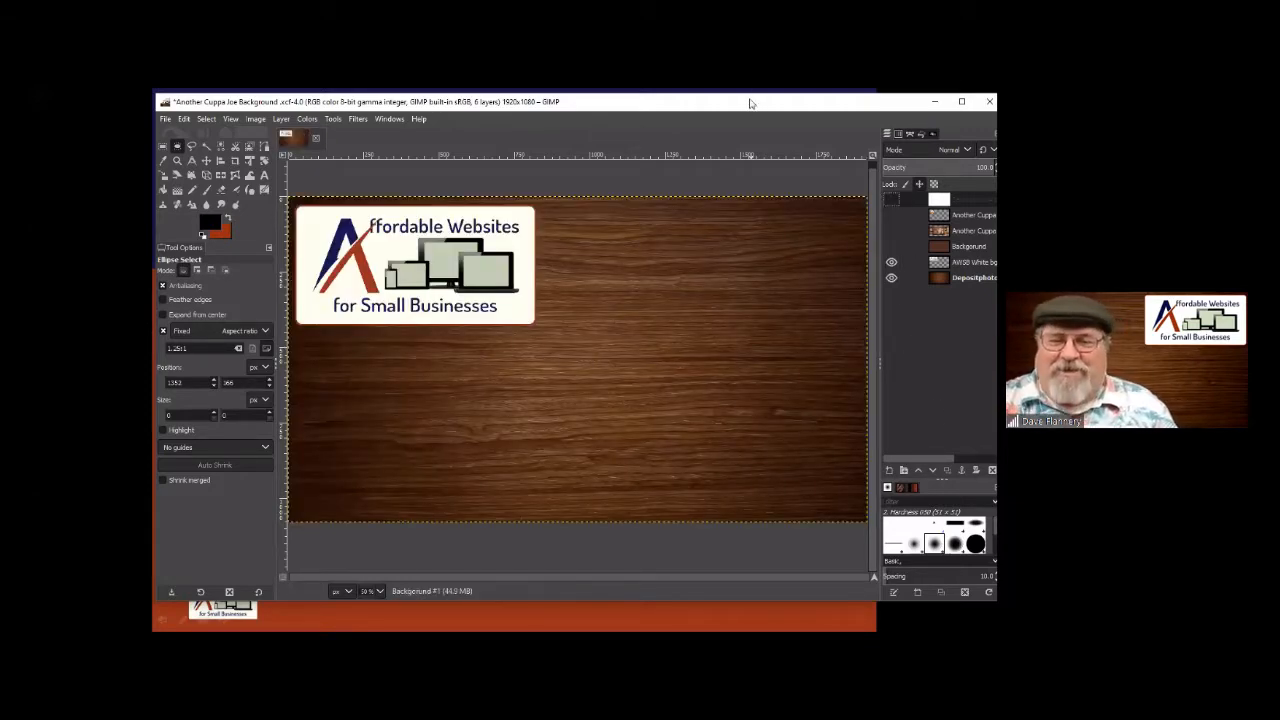
{"action": "left_click_drag", "start_coordinate": [750, 100], "coordinate": [710, 118]}
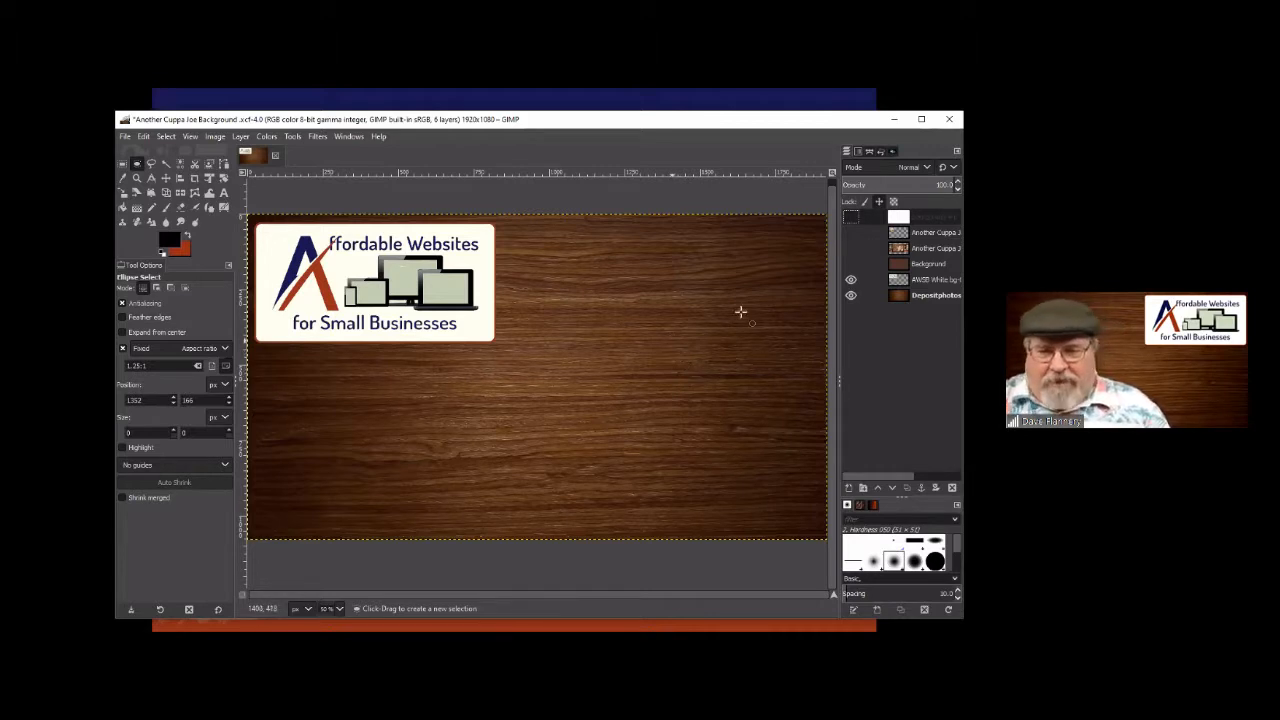
{"action": "left_click", "coordinate": [850, 218]}
{"action": "left_click", "coordinate": [850, 218]}
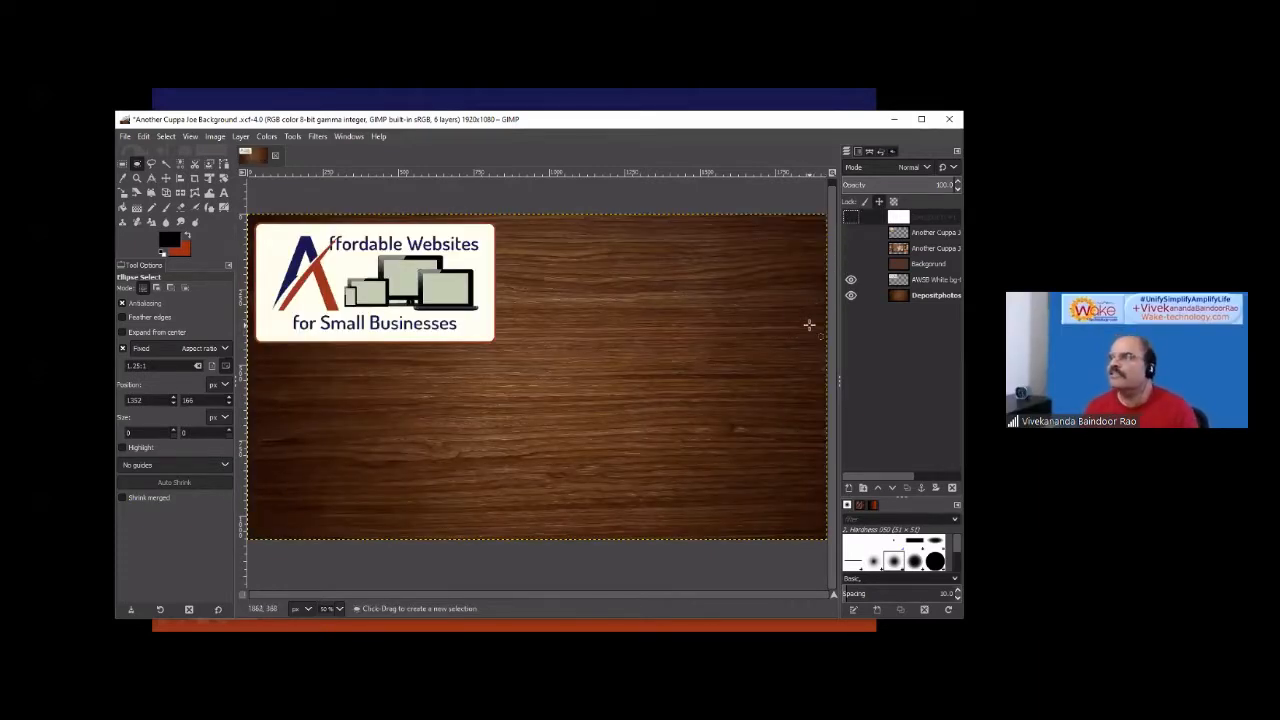
Lower the white Background #1 layer by one position in the stack and make it visible.
{"action": "right_click", "coordinate": [943, 218]}
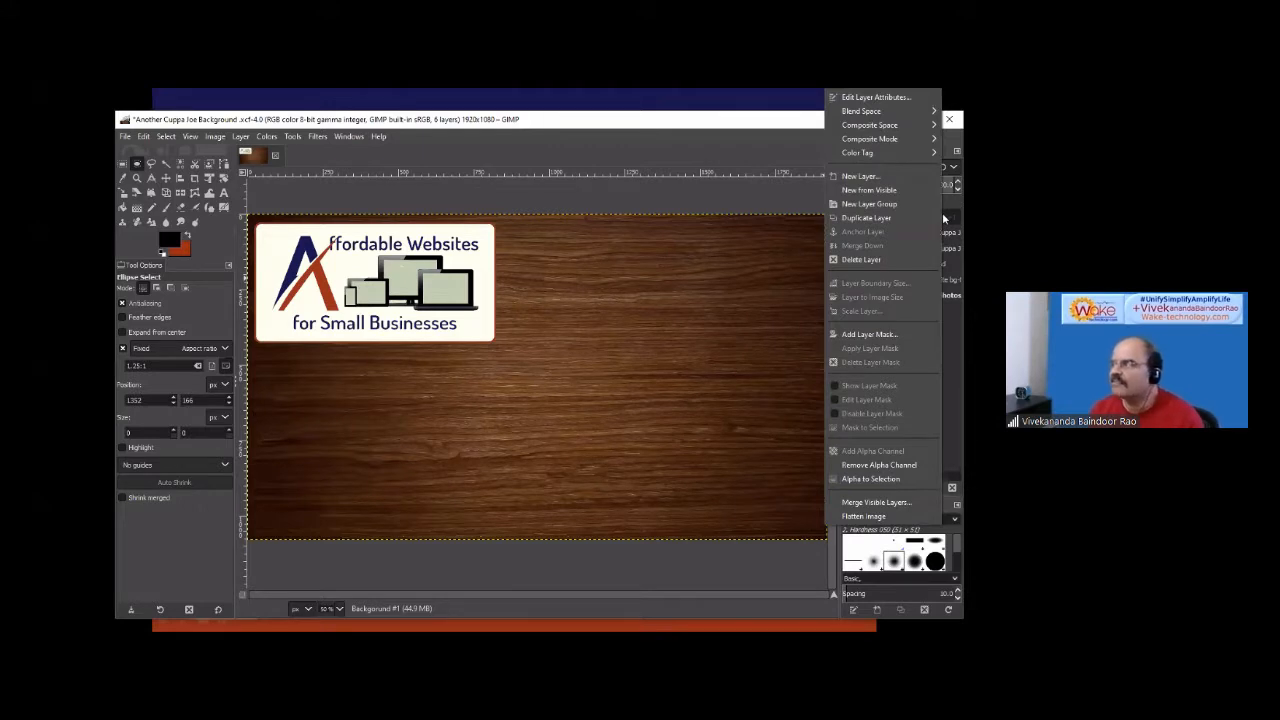
{"action": "left_click", "coordinate": [947, 328]}
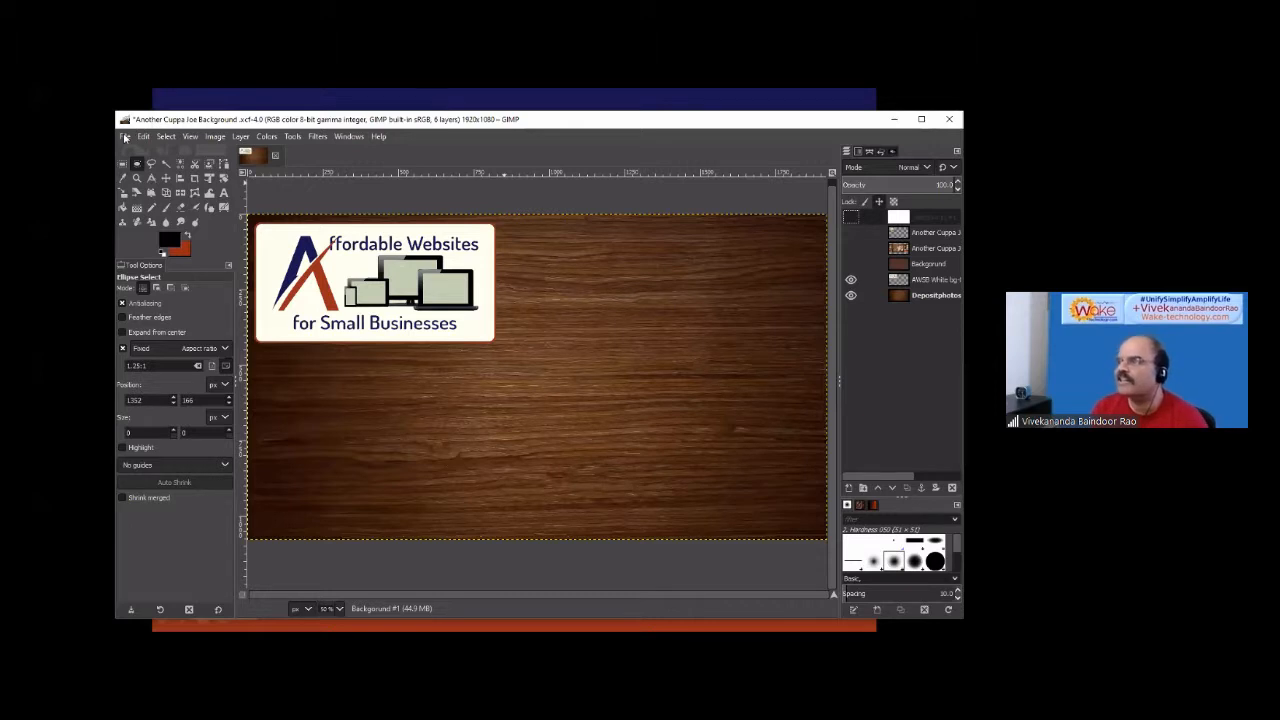
{"action": "left_click", "coordinate": [240, 137]}
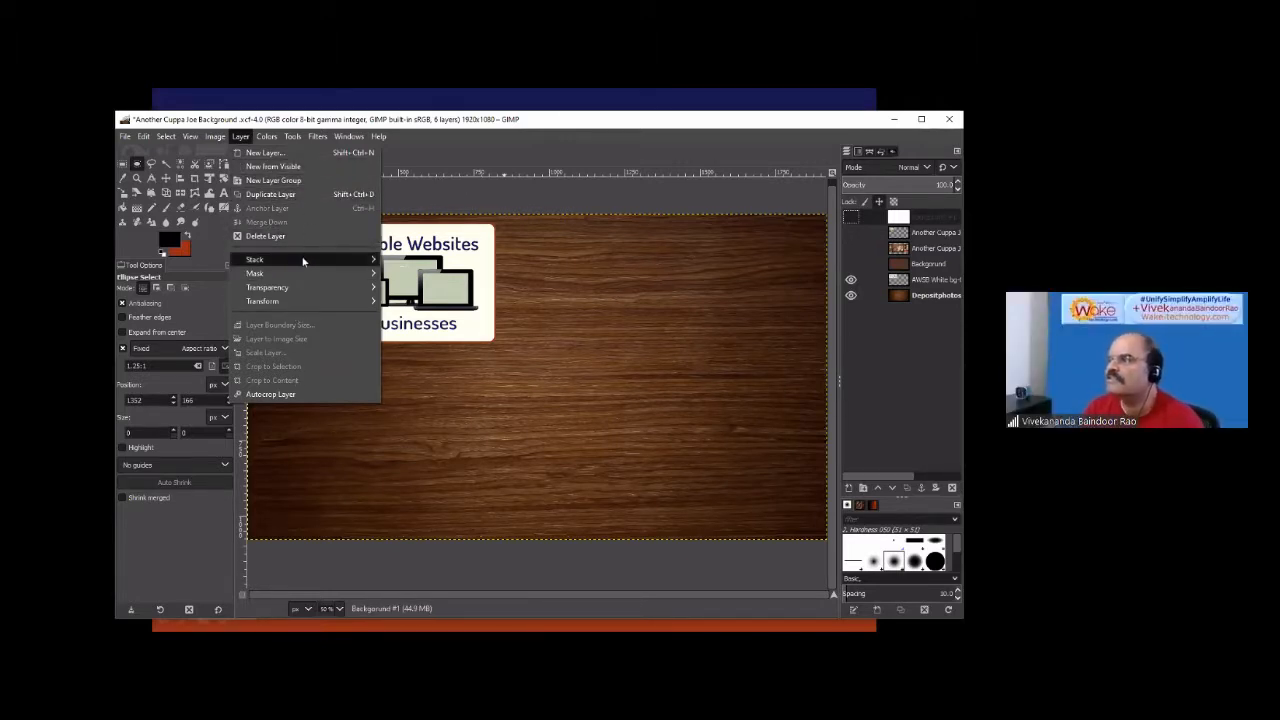
{"action": "mouse_move", "coordinate": [303, 261]}
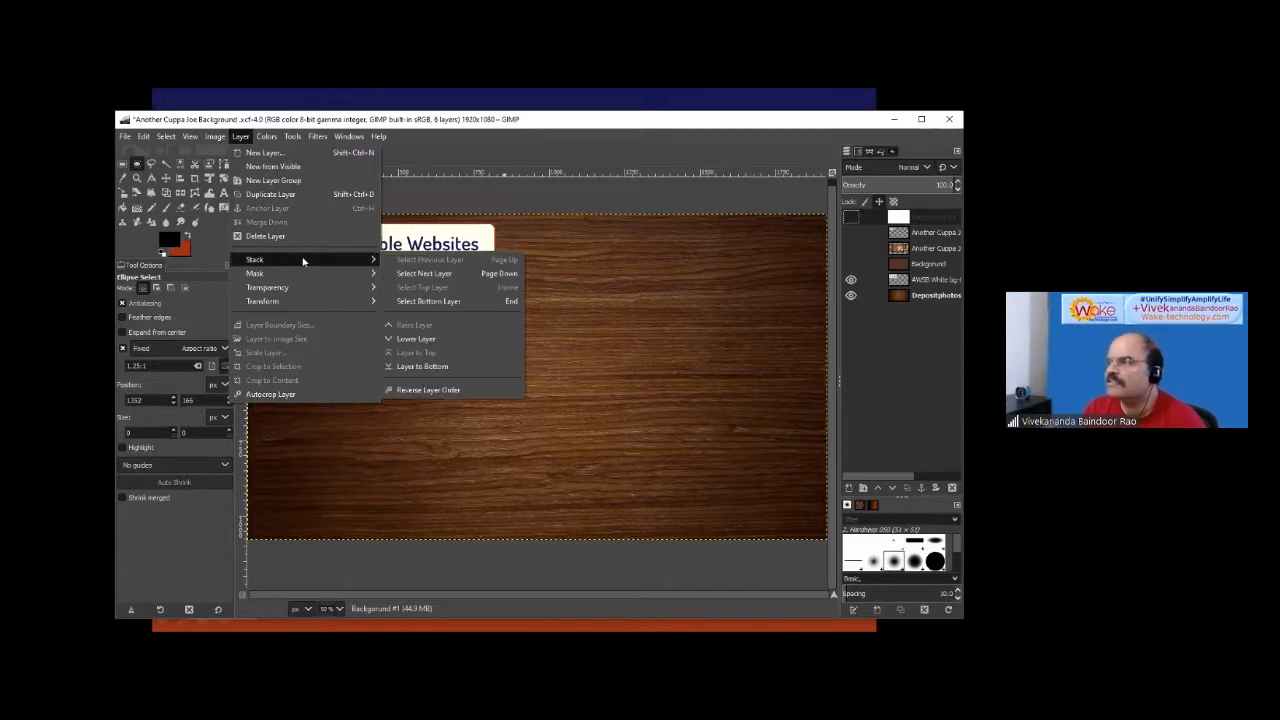
{"action": "left_click", "coordinate": [425, 339]}
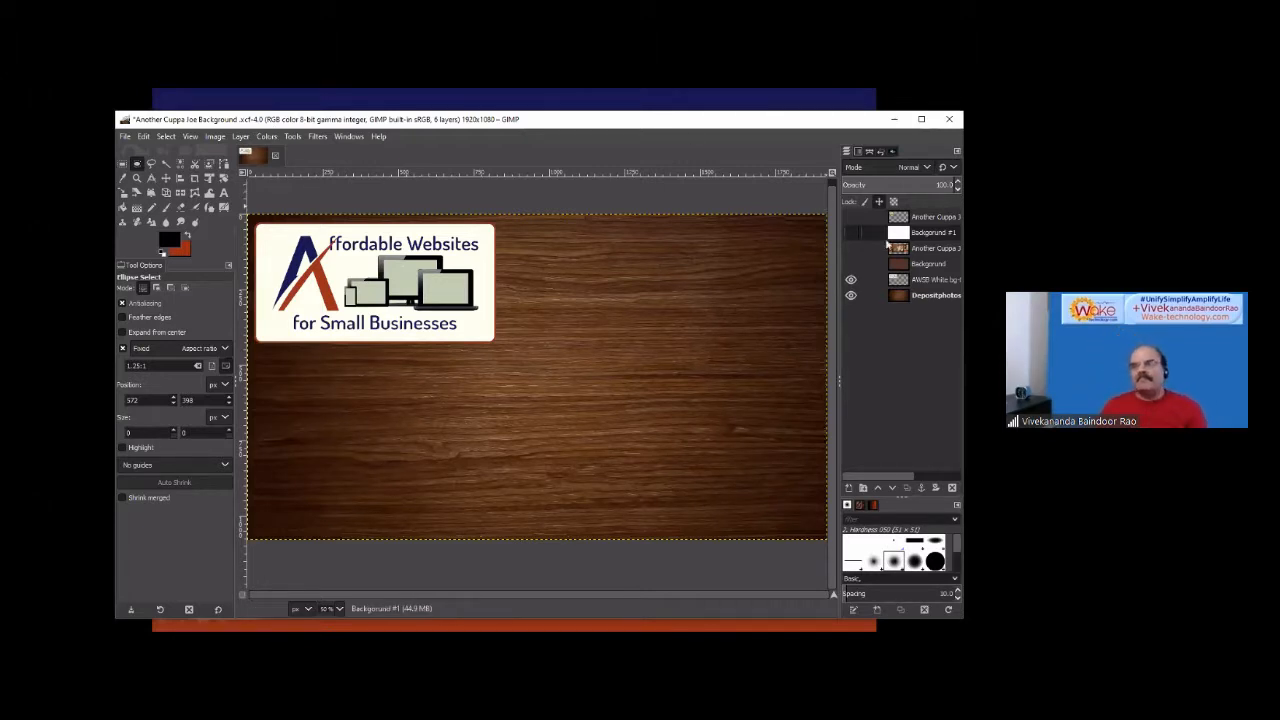
{"action": "left_click", "coordinate": [851, 232]}
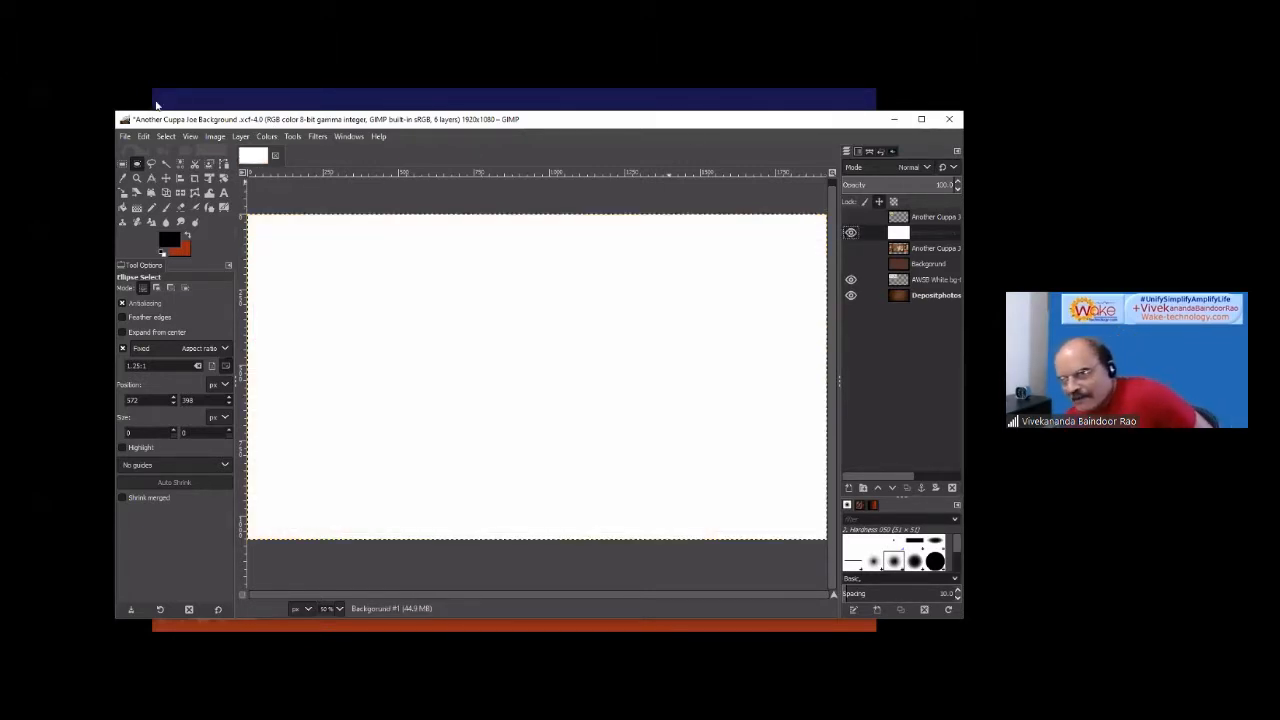
Send the white Background #1 layer to the bottom of the layer stack, beneath the Depositphotos wood layer.
{"action": "left_click", "coordinate": [238, 137]}
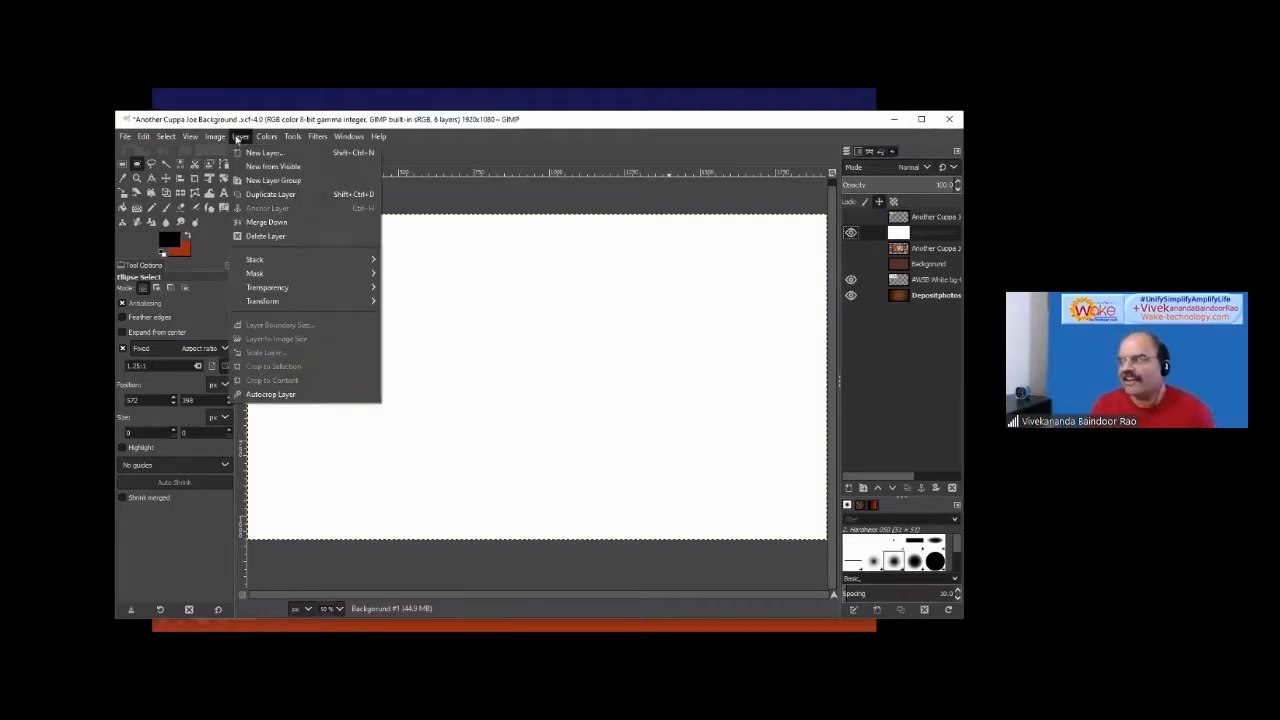
{"action": "mouse_move", "coordinate": [370, 260]}
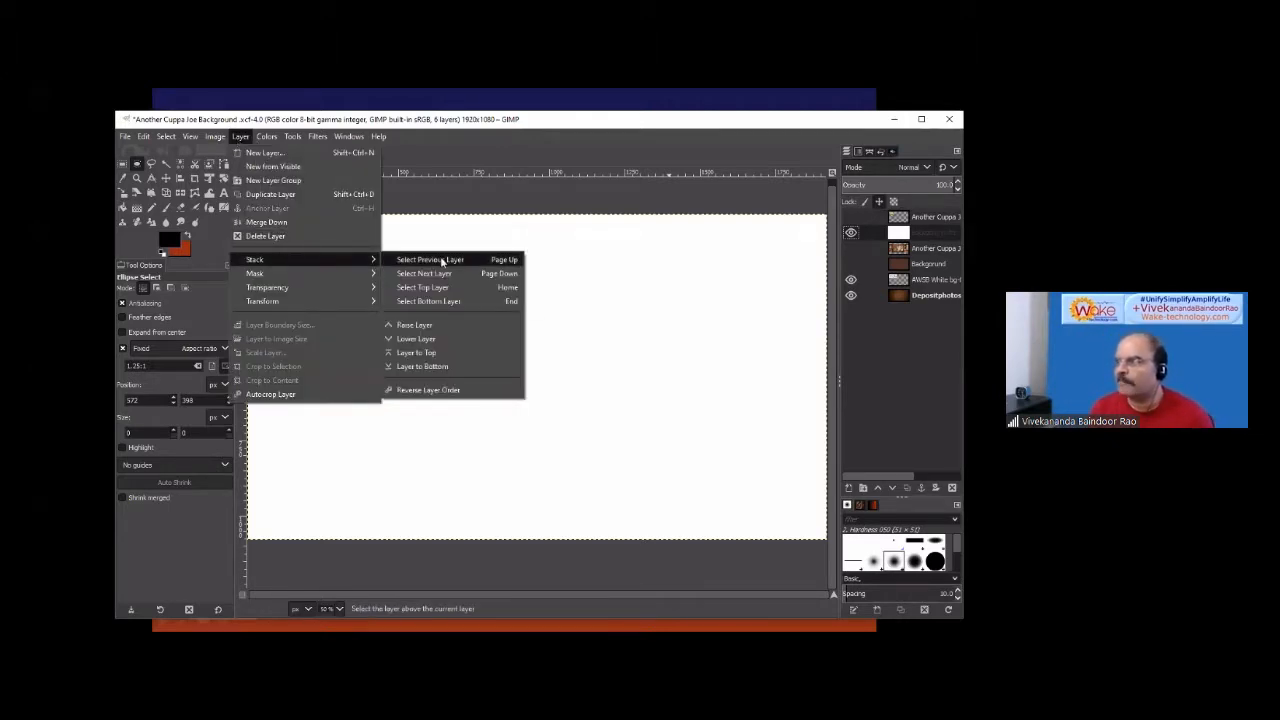
{"action": "left_click", "coordinate": [418, 366]}
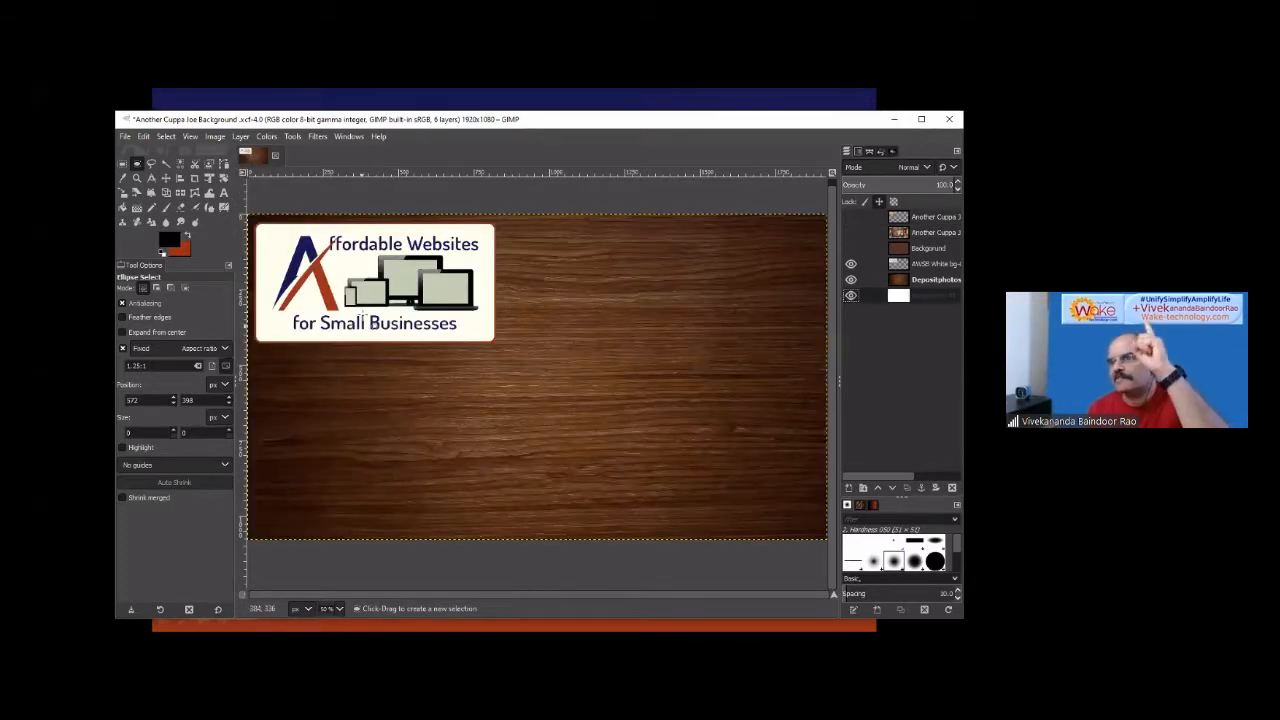